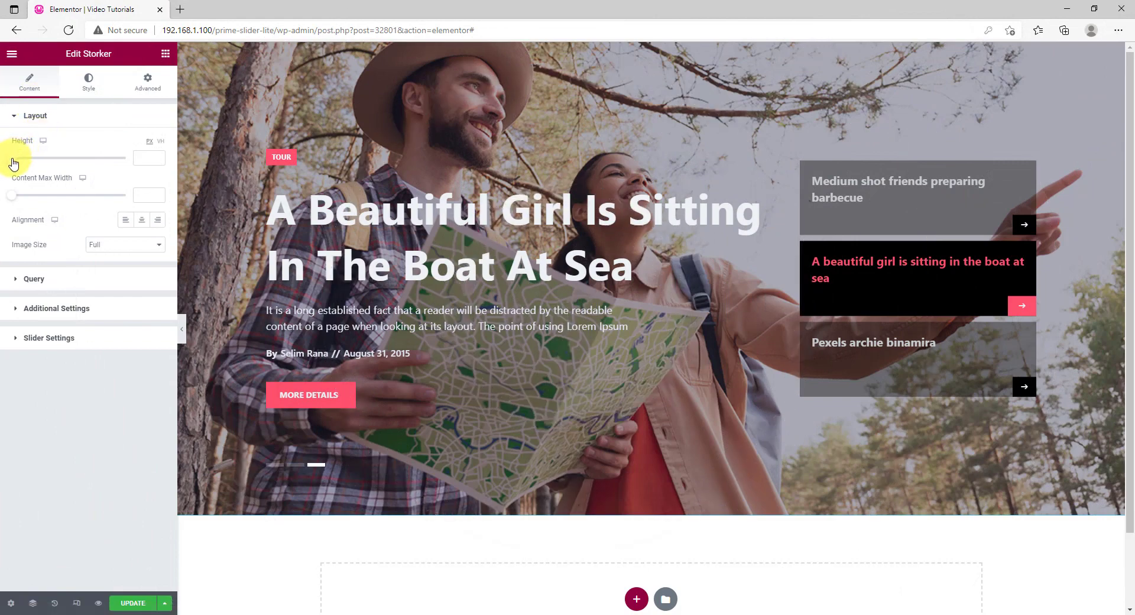
# Configure the slider layout with a height of 969 px, a content max width of 877 px and left alignment
pyautogui.moveTo(13, 160); pyautogui.dragTo(114, 164)
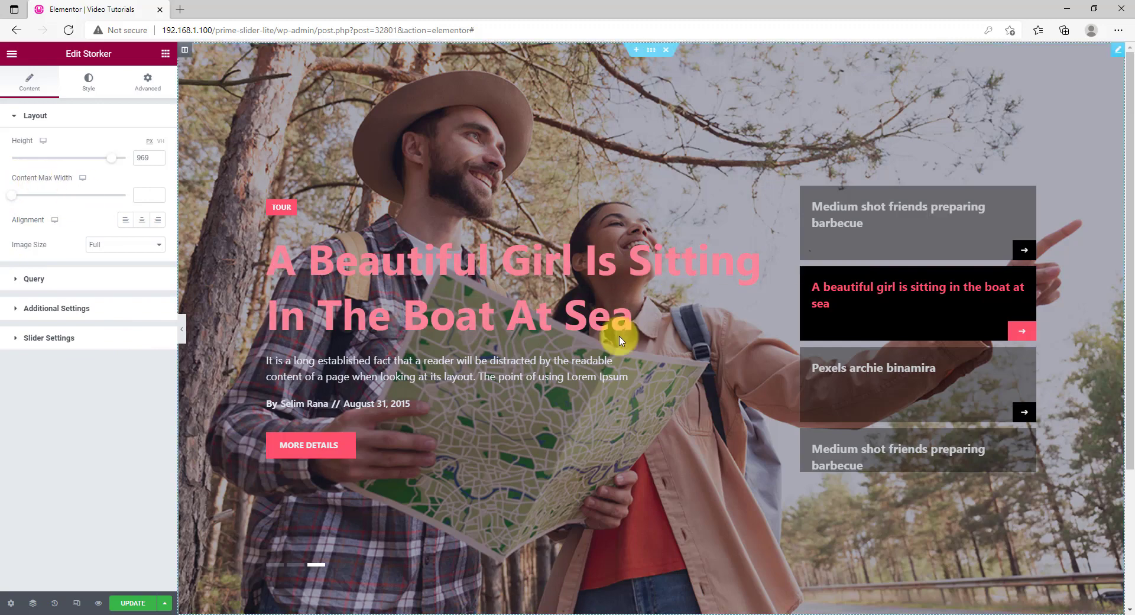
pyautogui.moveTo(13, 196); pyautogui.dragTo(90, 203)
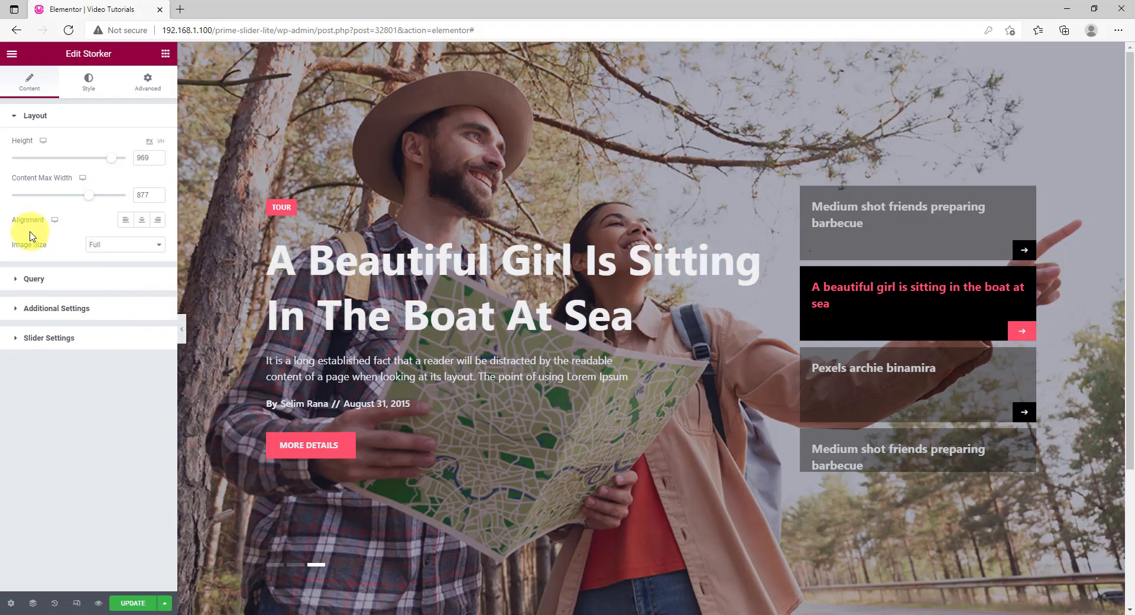
pyautogui.click(142, 220)
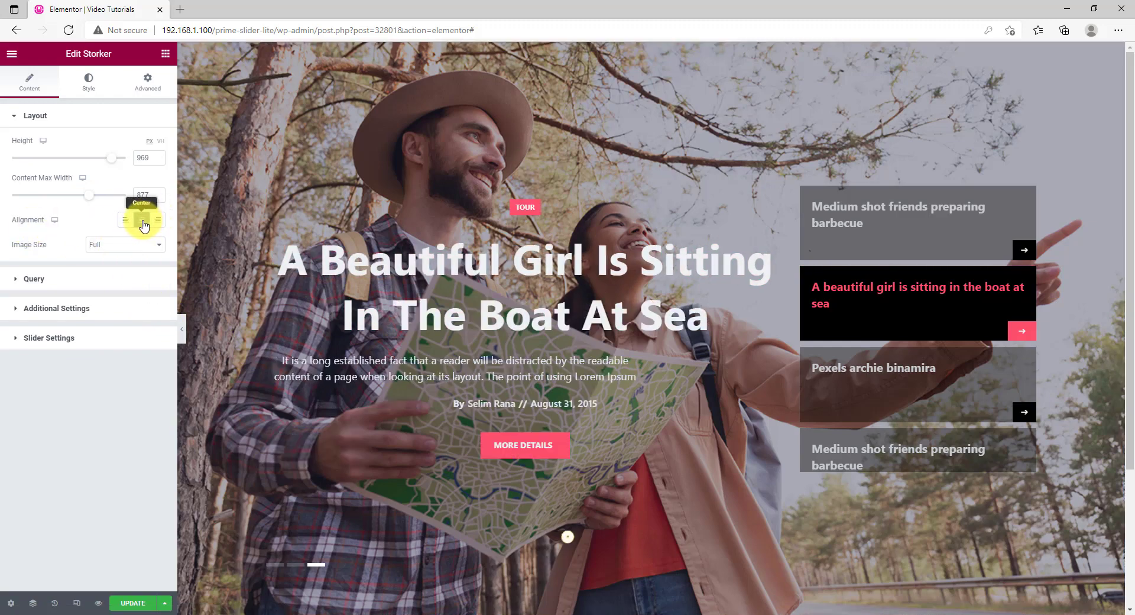
pyautogui.click(126, 222)
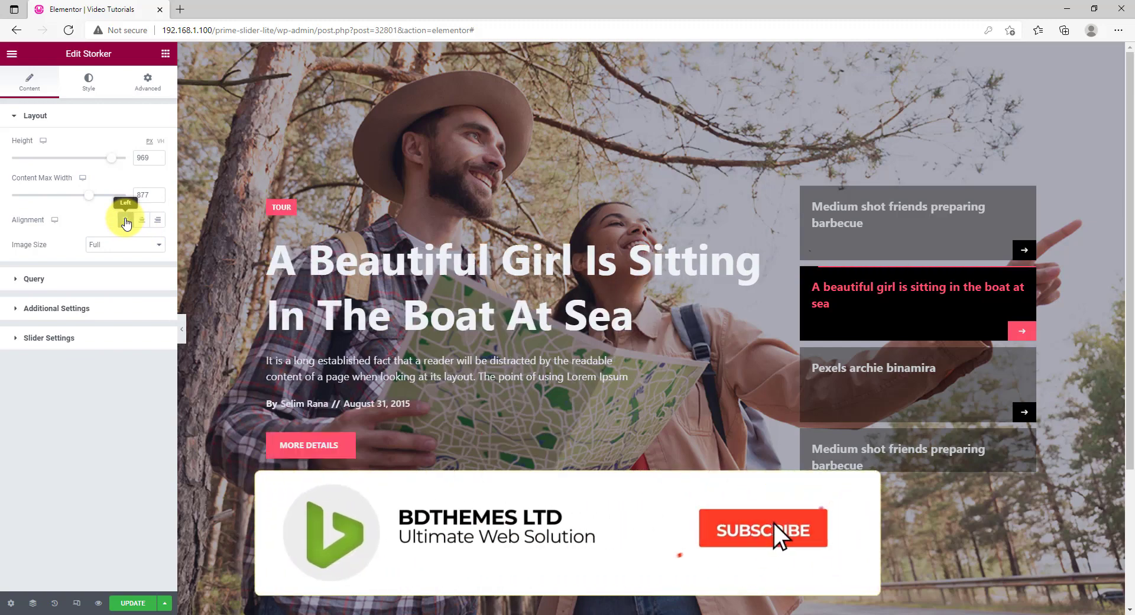
pyautogui.click(130, 247)
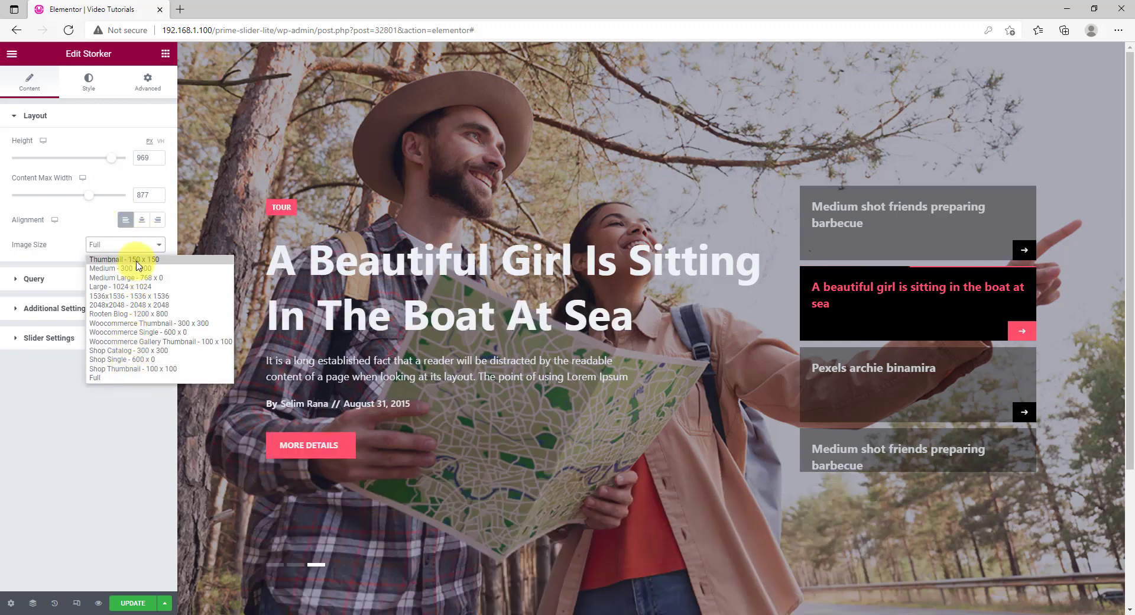
pyautogui.click(64, 243)
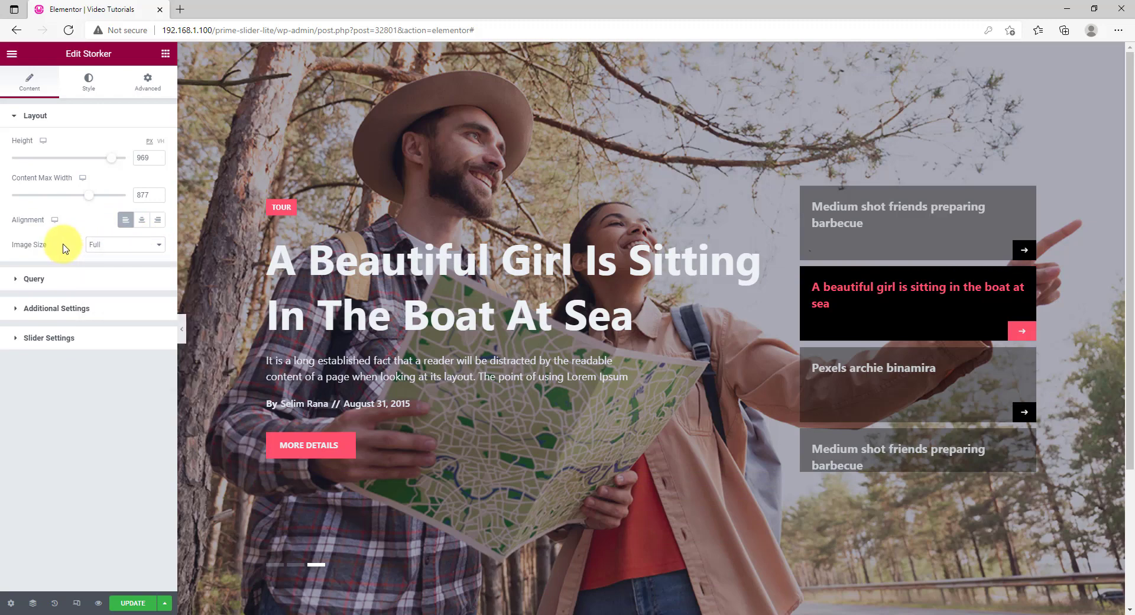
# Examine the slider's query settings, including the post limit and the available source options
pyautogui.click(61, 289)
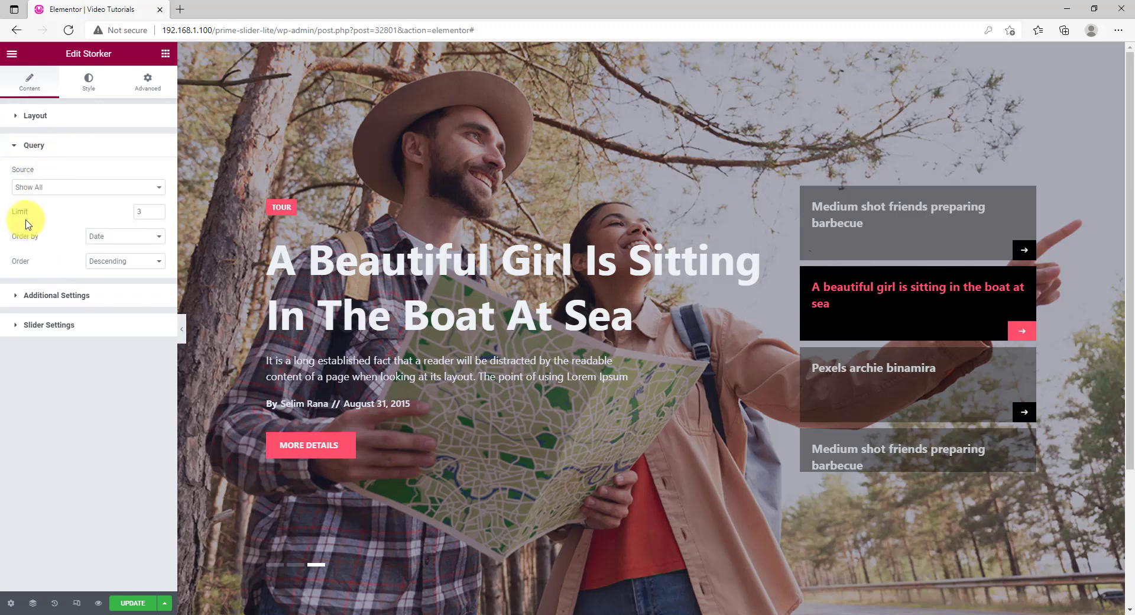
pyautogui.doubleClick(137, 214)
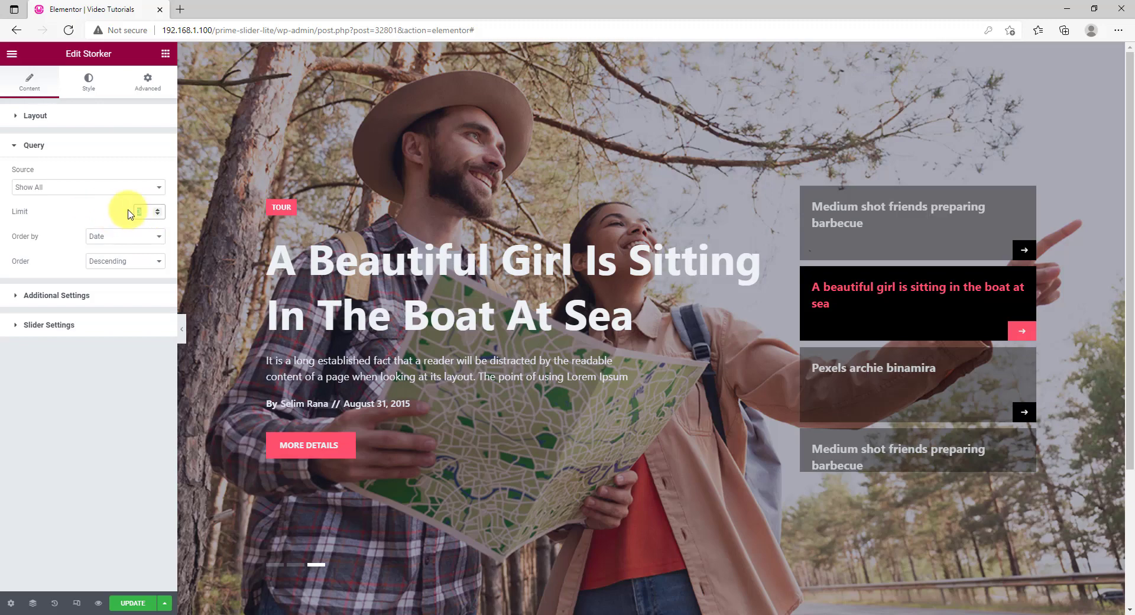
pyautogui.click(106, 208)
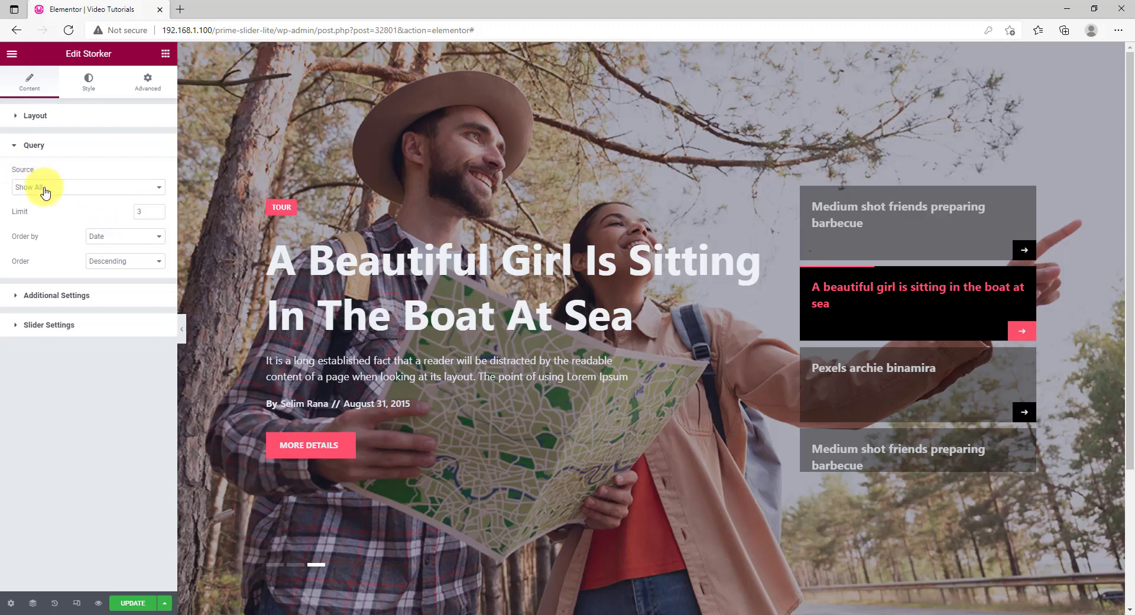
pyautogui.click(44, 189)
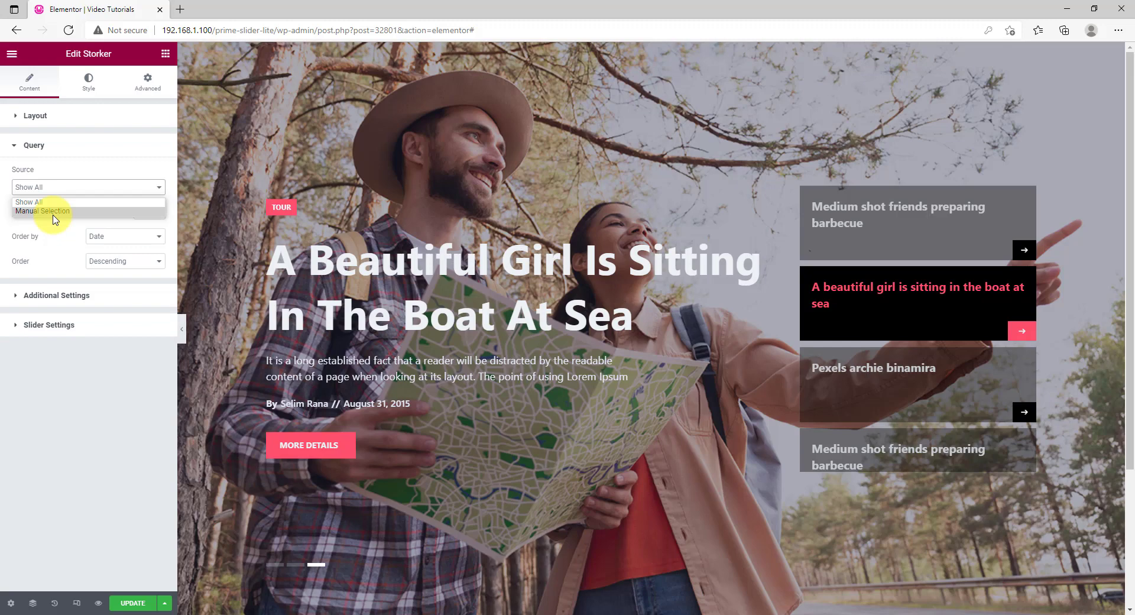
pyautogui.click(77, 173)
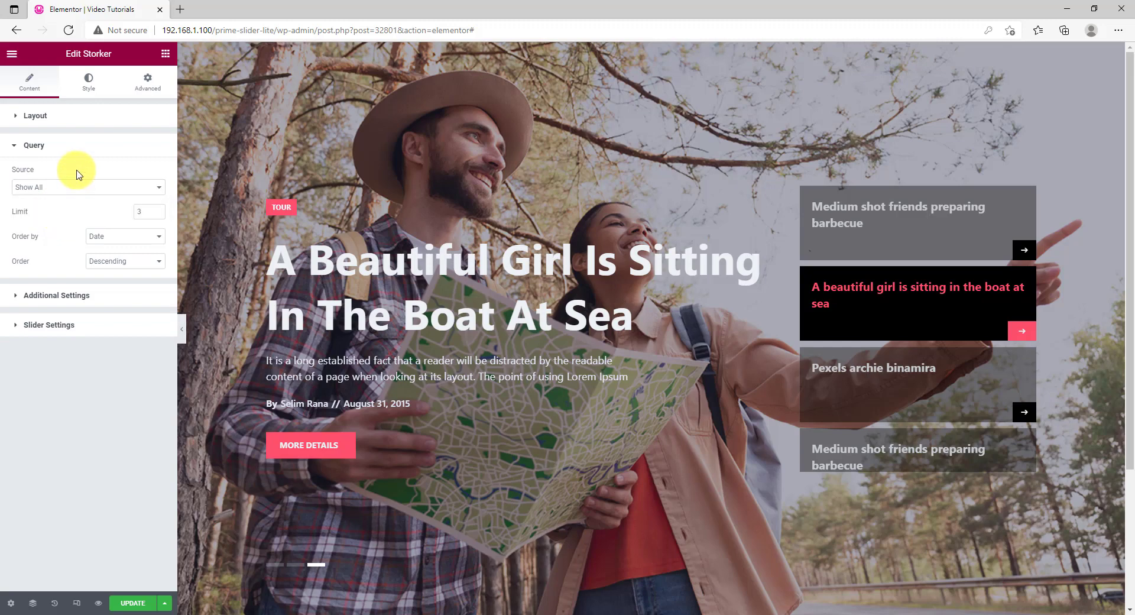
# Review the additional and slider settings, switching the category display off and back on
pyautogui.click(74, 295)
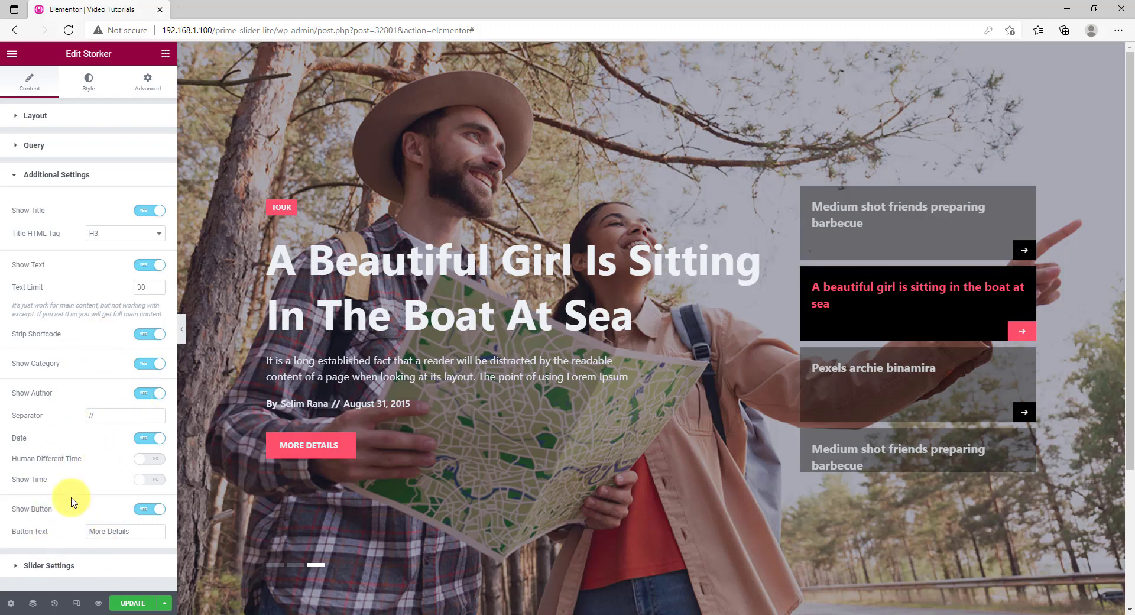
pyautogui.moveTo(140, 531); pyautogui.dragTo(81, 527)
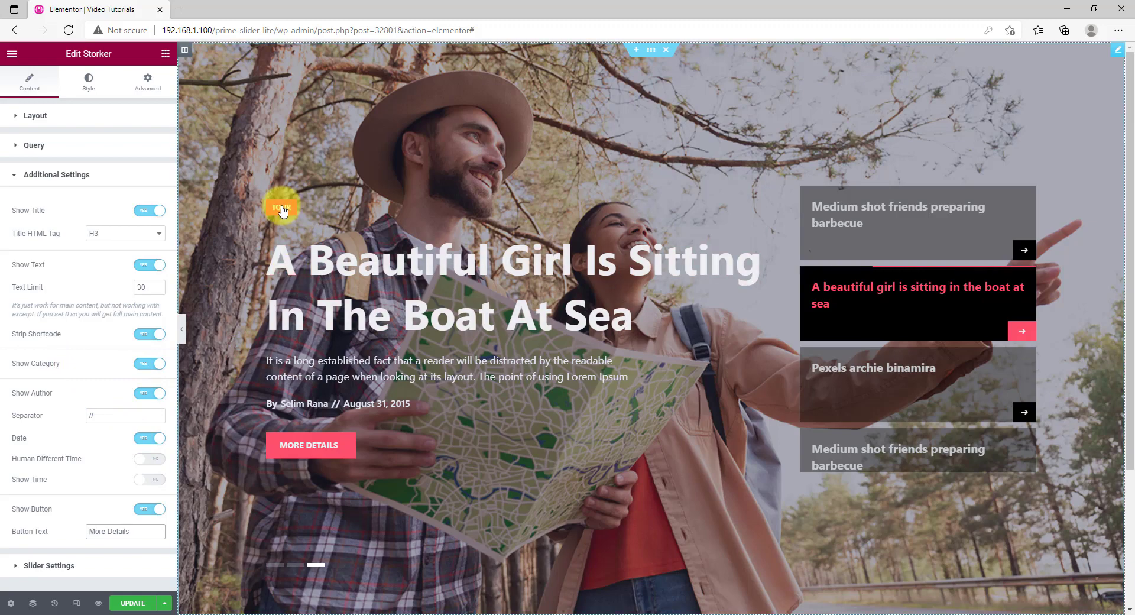
pyautogui.click(156, 368)
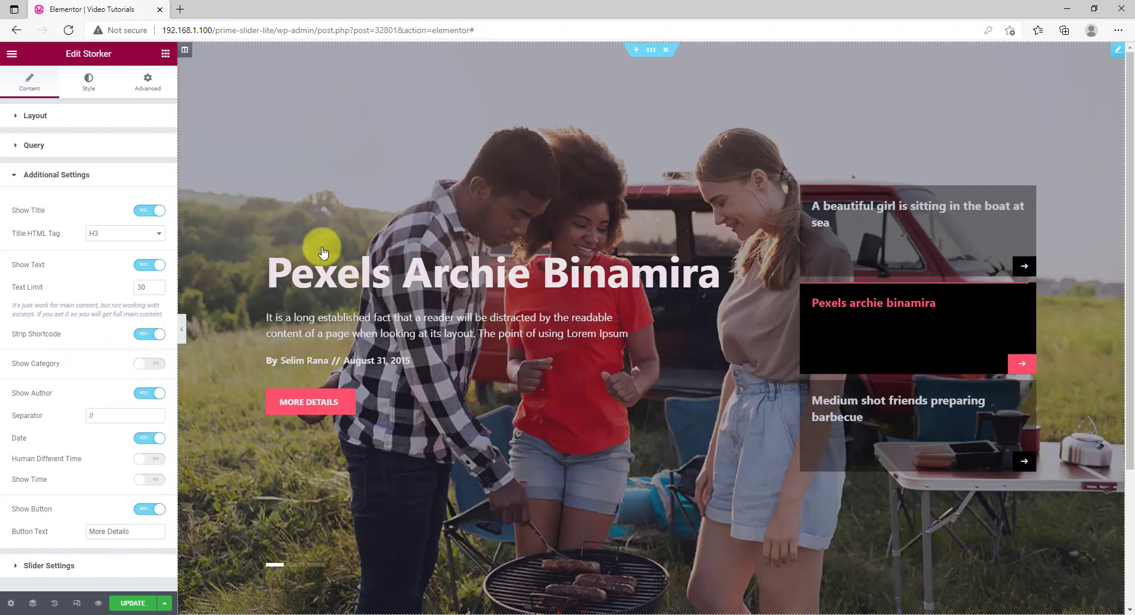
pyautogui.click(160, 371)
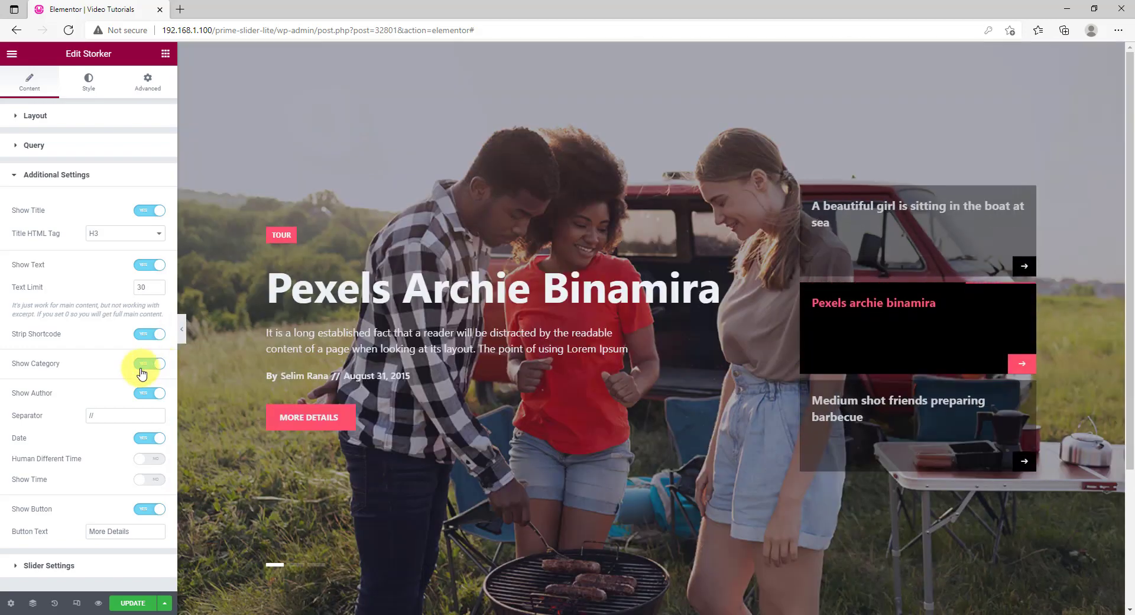
pyautogui.click(69, 569)
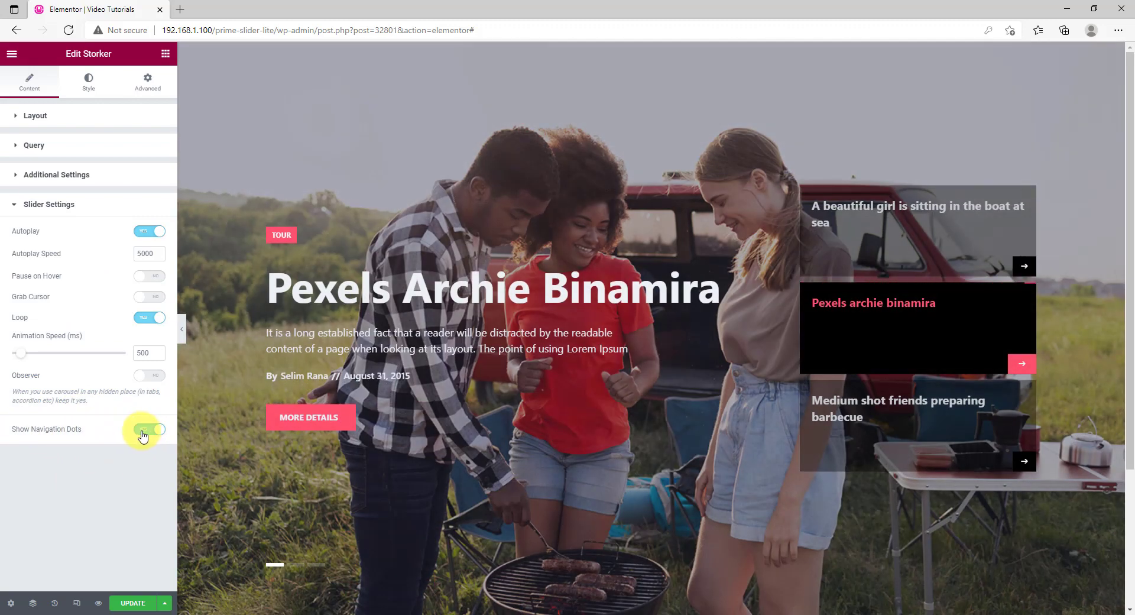
# Set the slider's overlay color to semi-transparent black, #0000006E
pyautogui.click(90, 88)
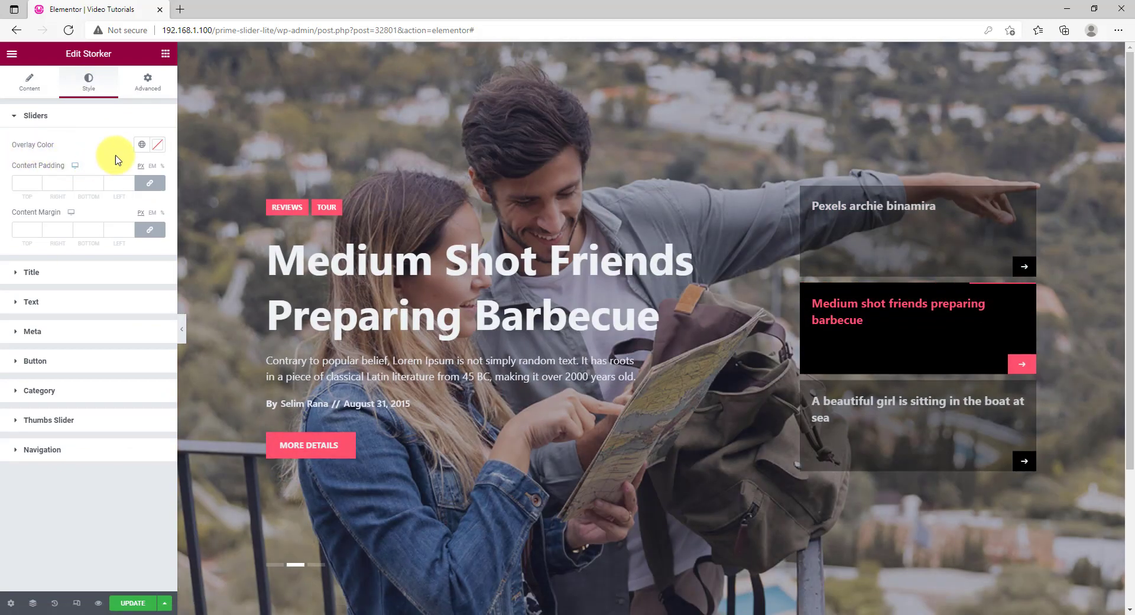
pyautogui.click(157, 145)
pyautogui.moveTo(121, 233); pyautogui.dragTo(8, 296)
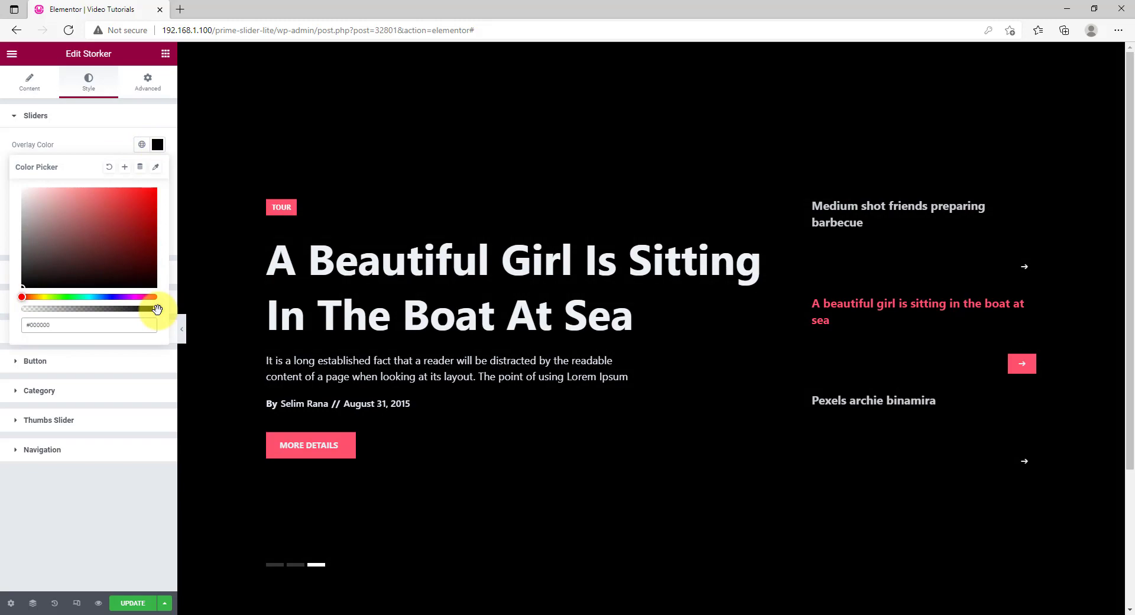
pyautogui.moveTo(157, 308); pyautogui.dragTo(76, 318)
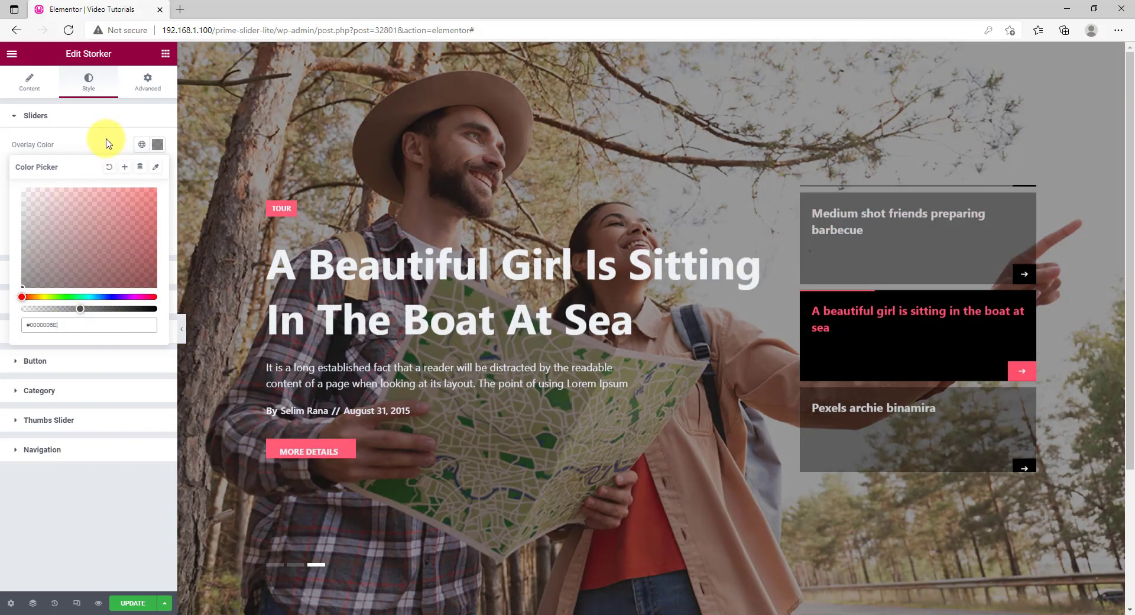
pyautogui.click(108, 140)
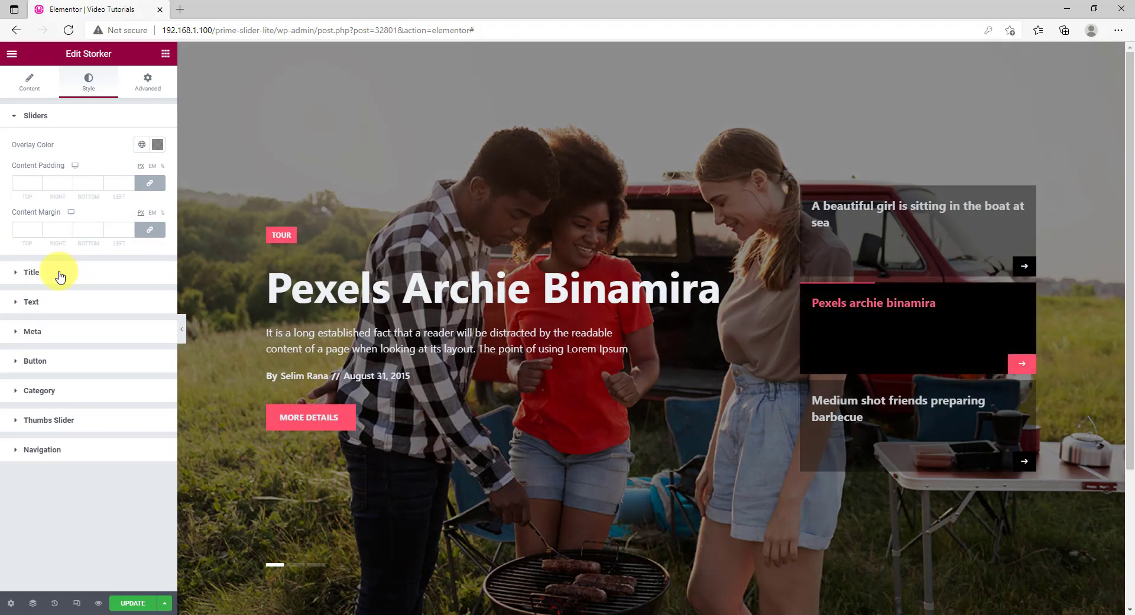
# Set the slide title's color to yellow #FBFF00 and its hover color to white #FFFFFF
pyautogui.click(59, 273)
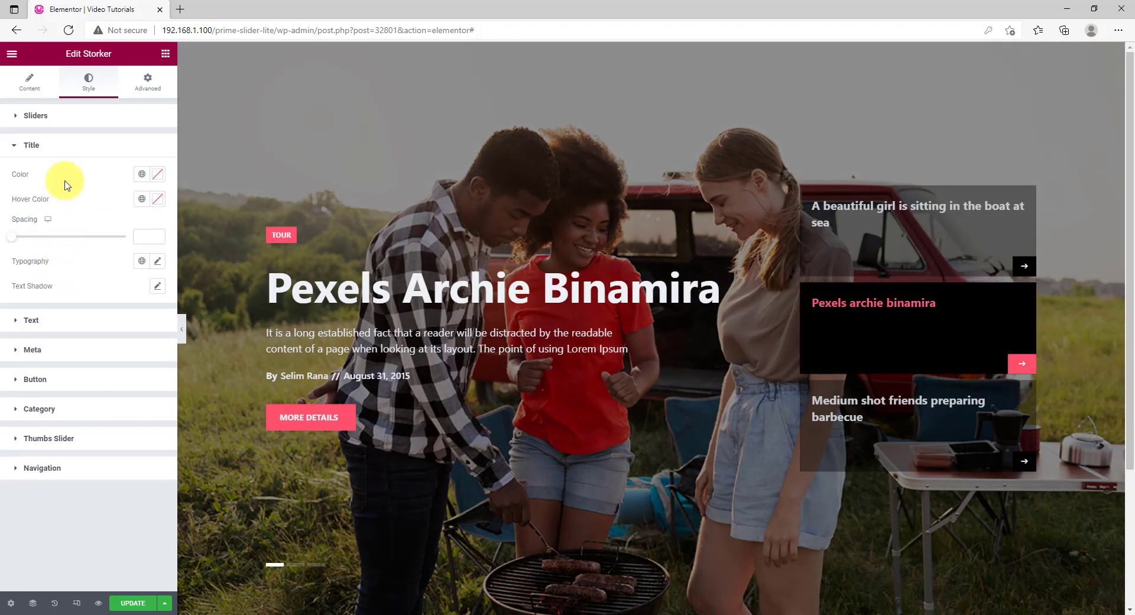
pyautogui.click(157, 177)
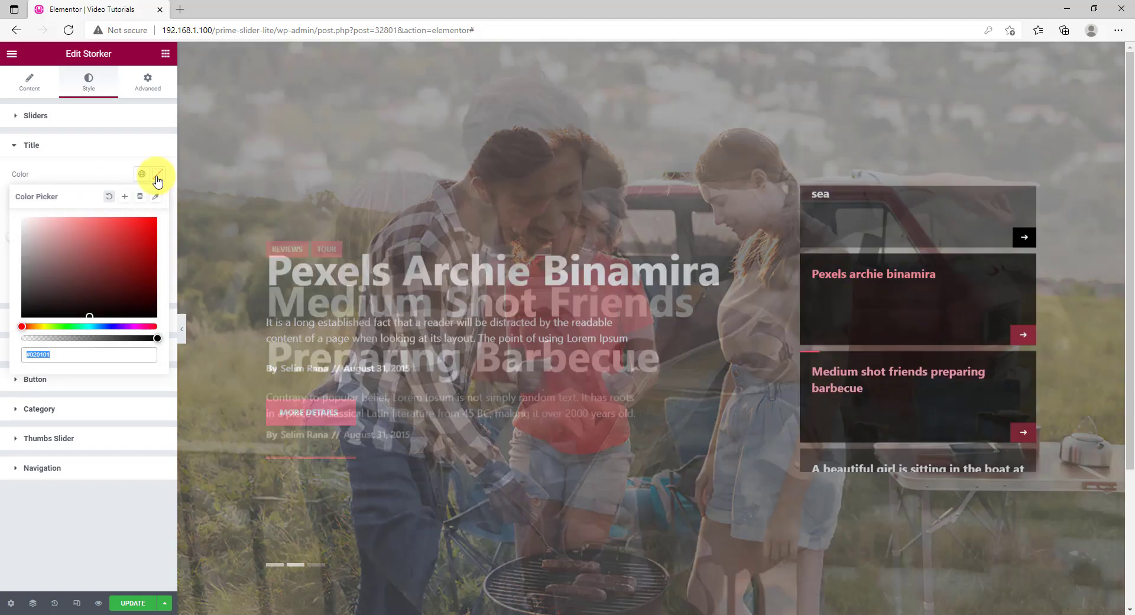
pyautogui.click(77, 354)
pyautogui.write('#FBFF00')
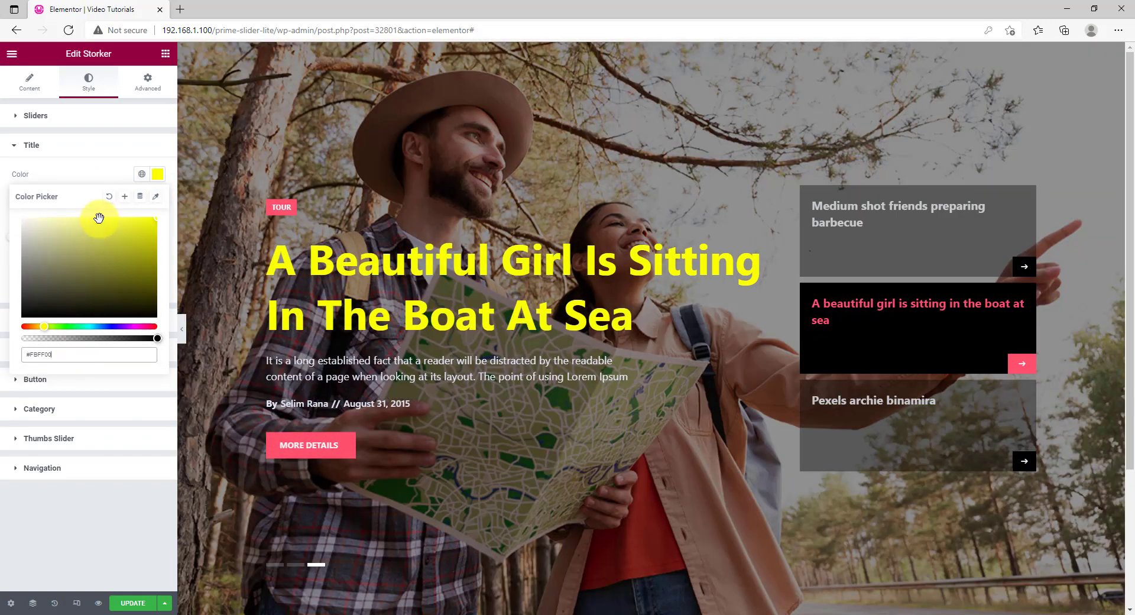
pyautogui.click(112, 172)
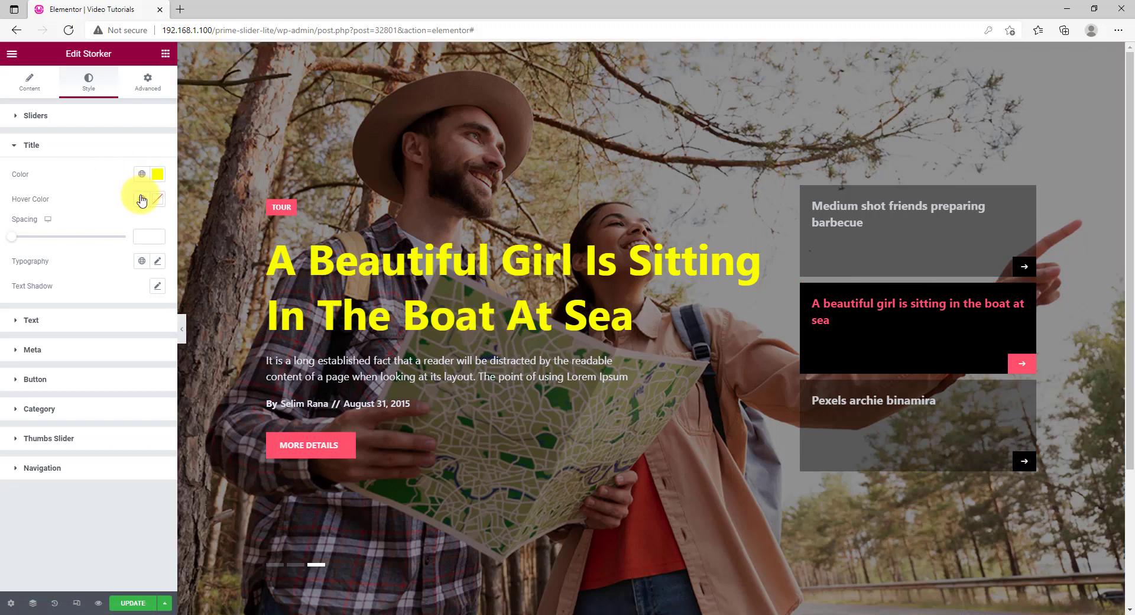
pyautogui.click(158, 204)
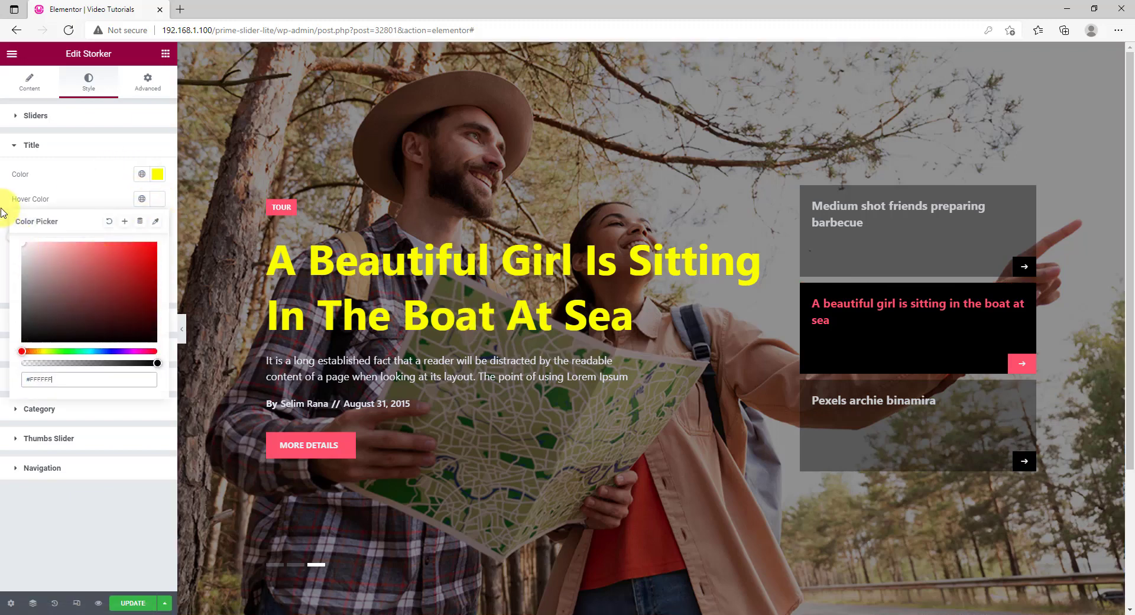
pyautogui.click(83, 201)
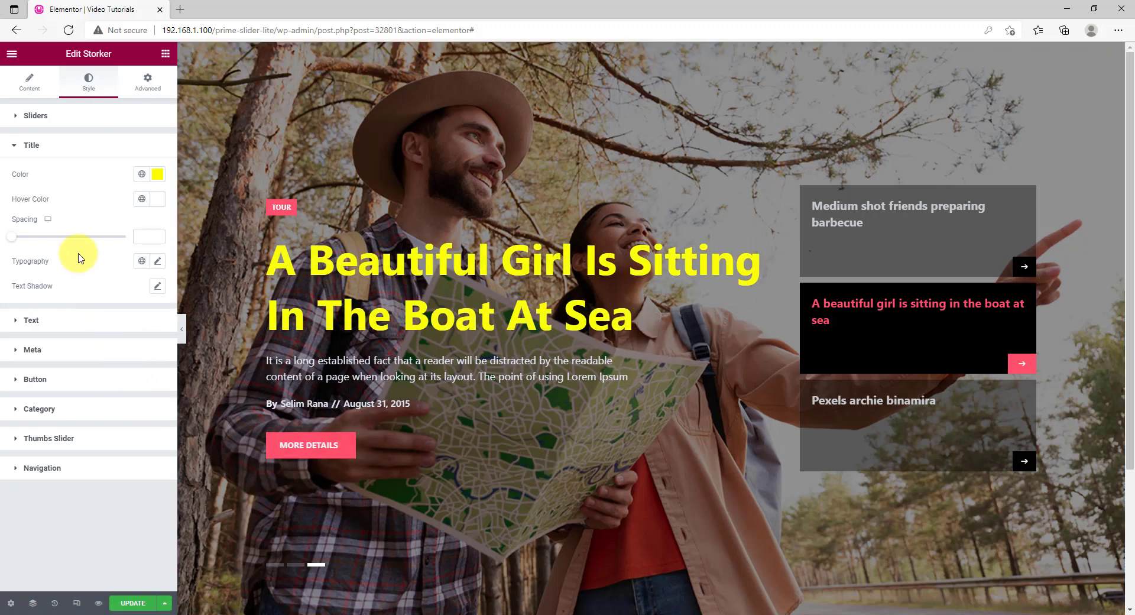
# Set the slide title's typography to the Montserrat font family at a size of 64 px
pyautogui.click(158, 261)
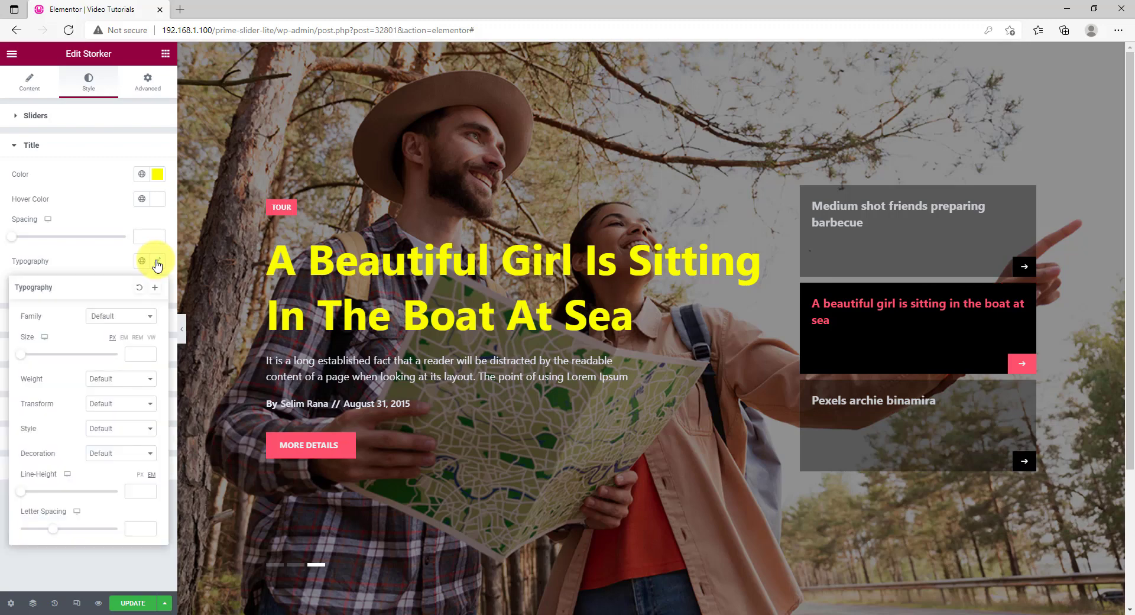
pyautogui.click(131, 317)
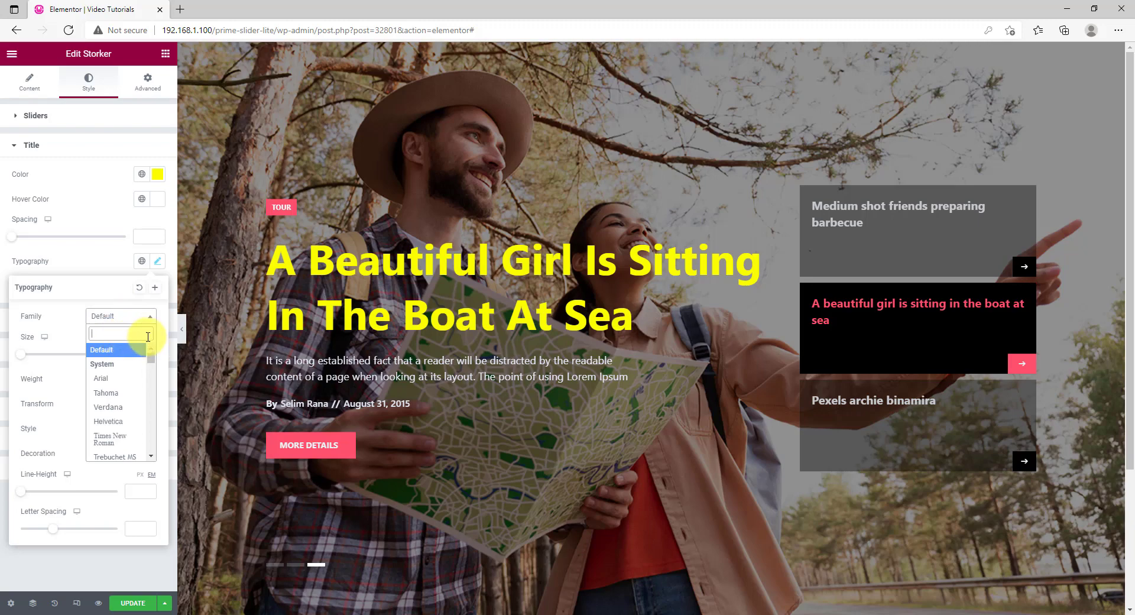
pyautogui.write('mont')
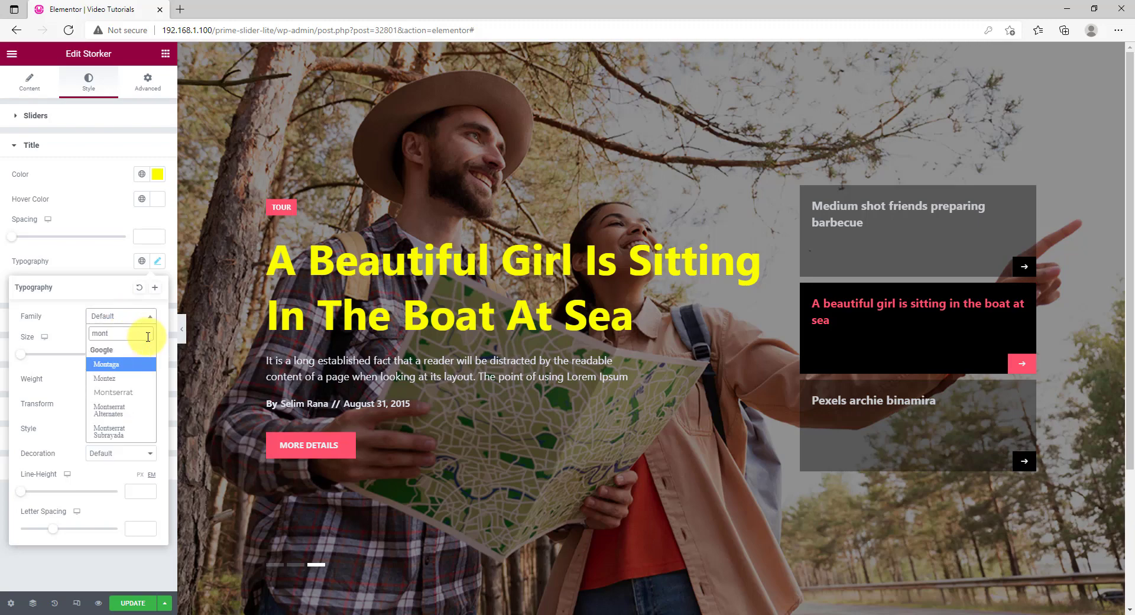
pyautogui.scroll(-3, 140, 379)
pyautogui.click(132, 401)
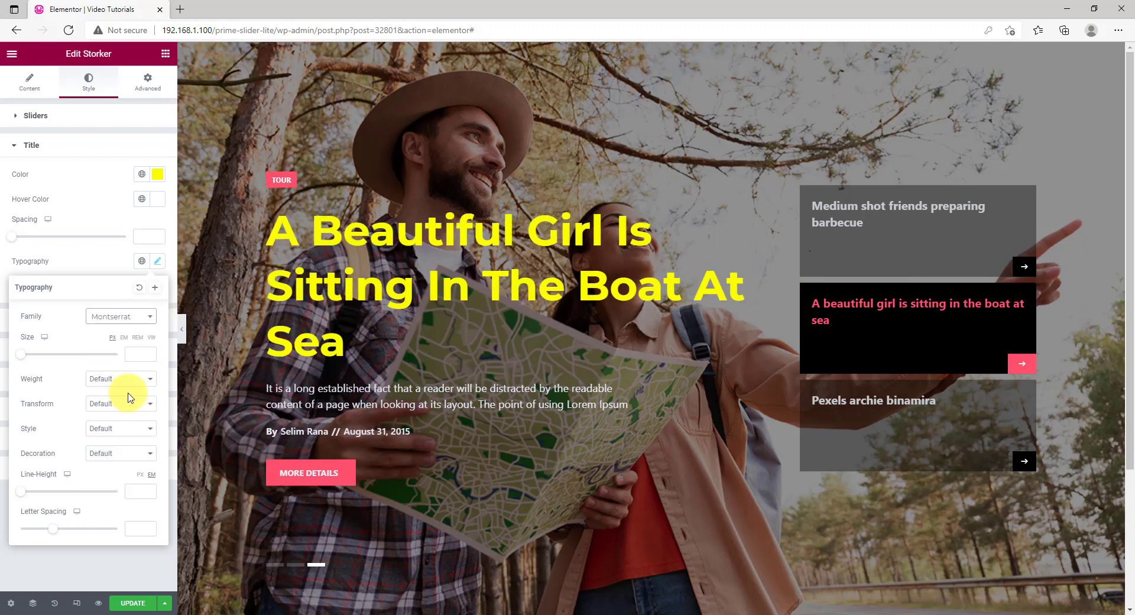
pyautogui.moveTo(21, 355); pyautogui.dragTo(53, 357)
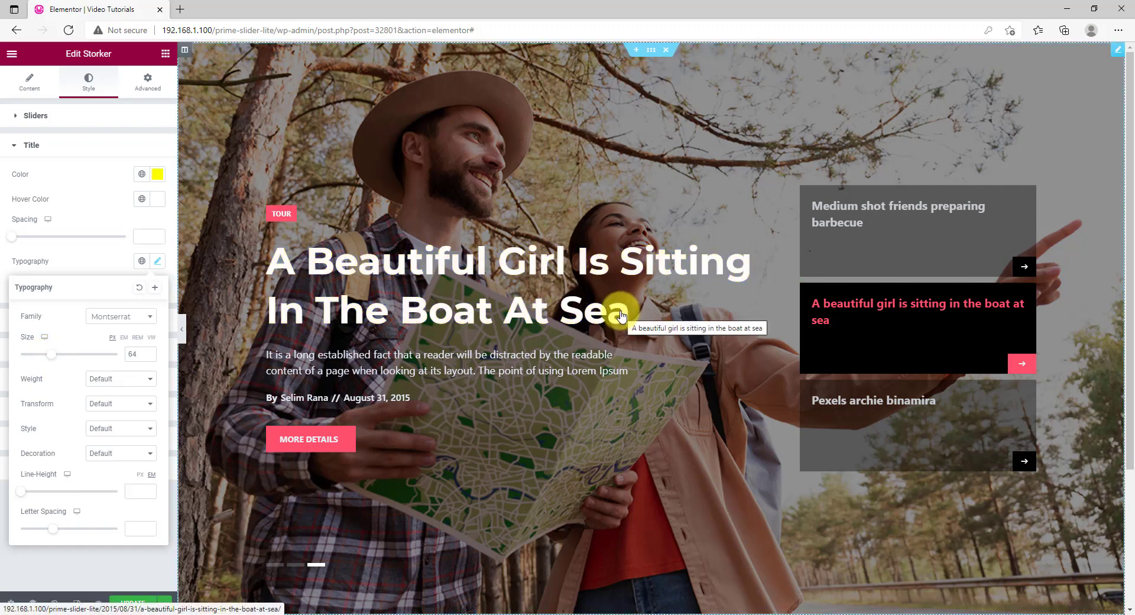
pyautogui.click(100, 269)
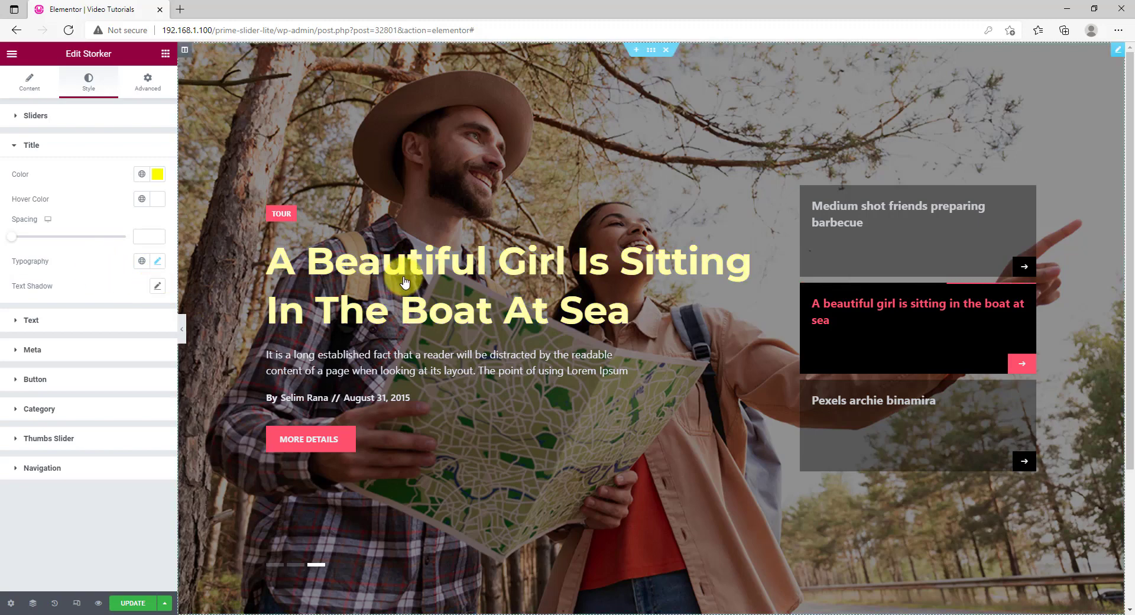
# Add a text shadow to the slide title in fully opaque black, rgba(0, 0, 0, 1)
pyautogui.click(158, 288)
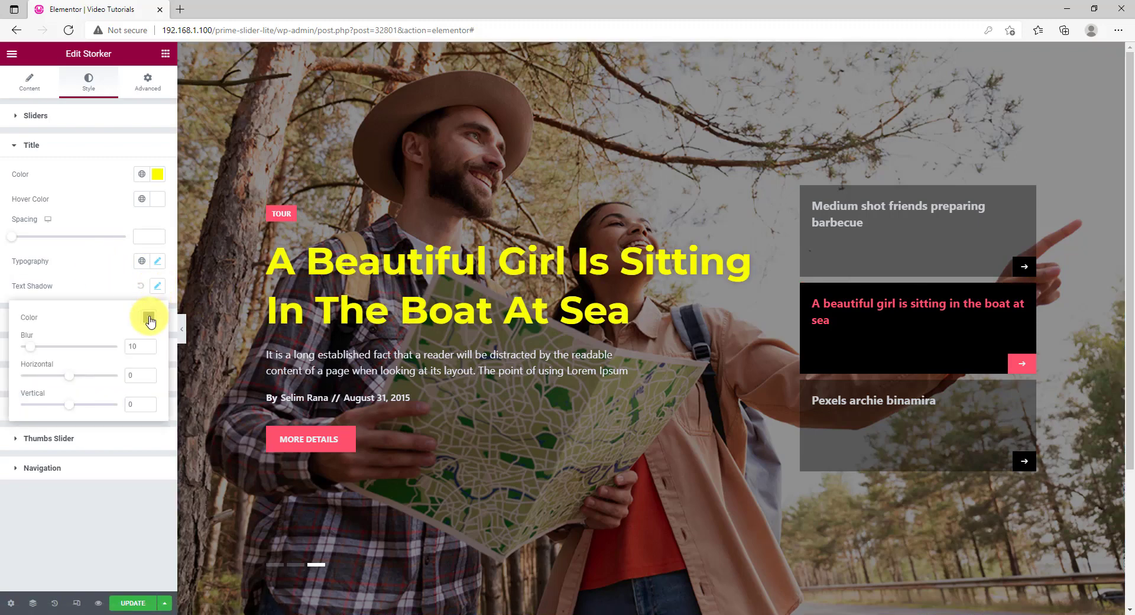
pyautogui.click(148, 320)
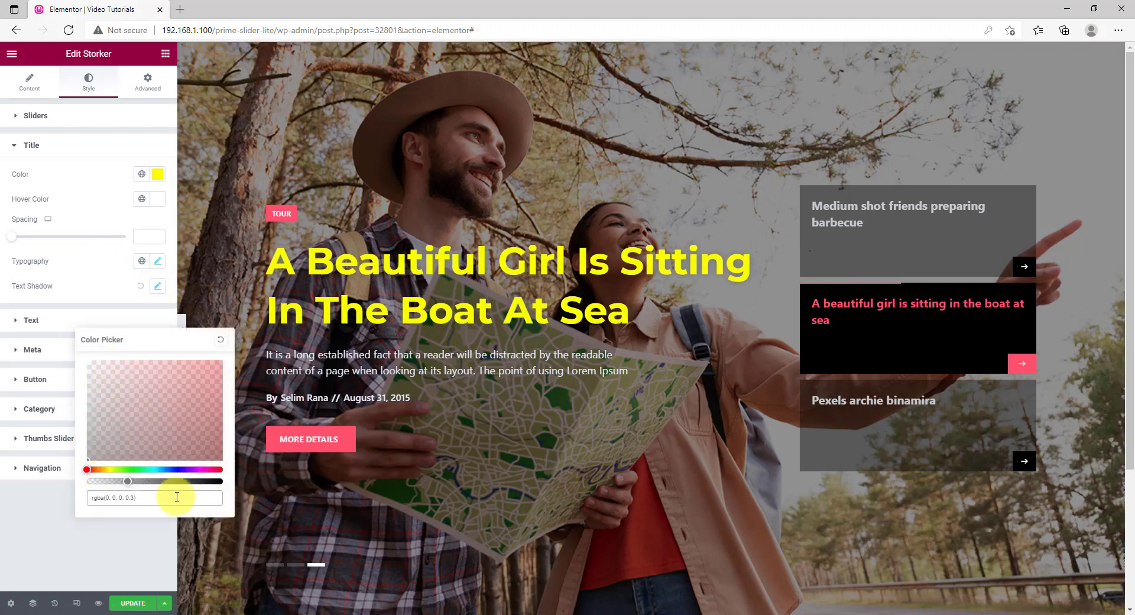
pyautogui.moveTo(126, 484); pyautogui.dragTo(223, 481)
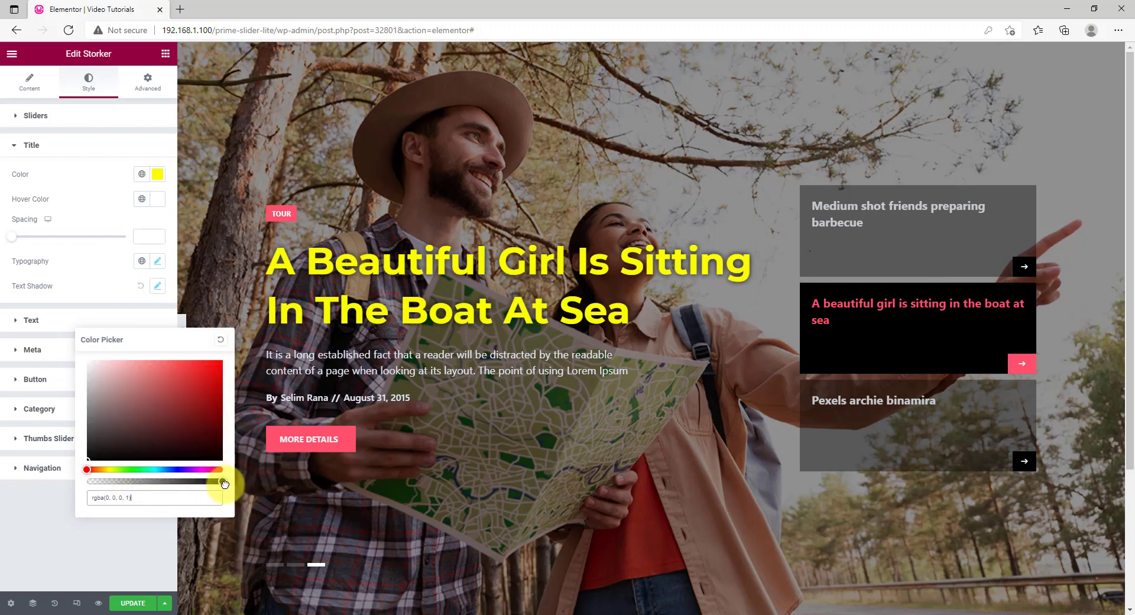
# Set the slide title's text shadow to a blur of 0 and a vertical offset of 6
pyautogui.click(158, 290)
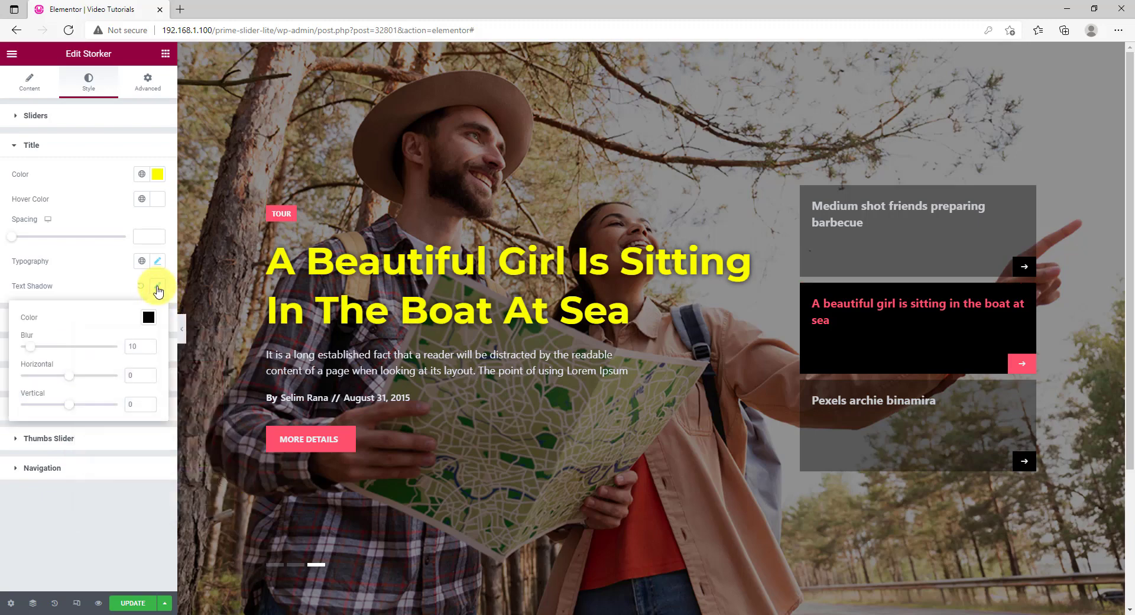
pyautogui.moveTo(31, 349); pyautogui.dragTo(22, 349)
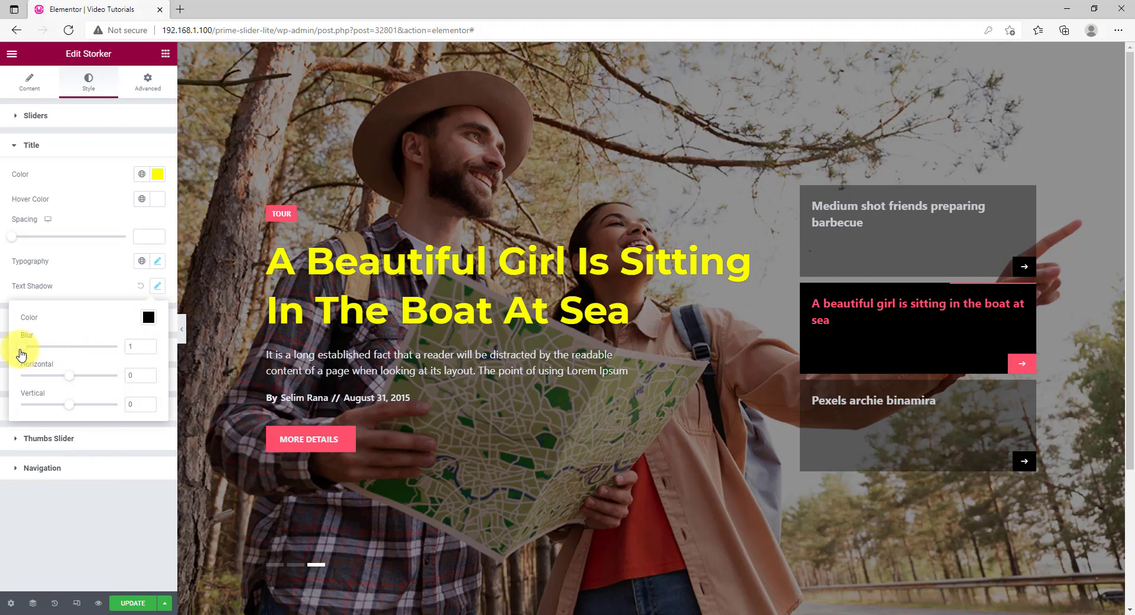
pyautogui.moveTo(74, 406); pyautogui.dragTo(77, 407)
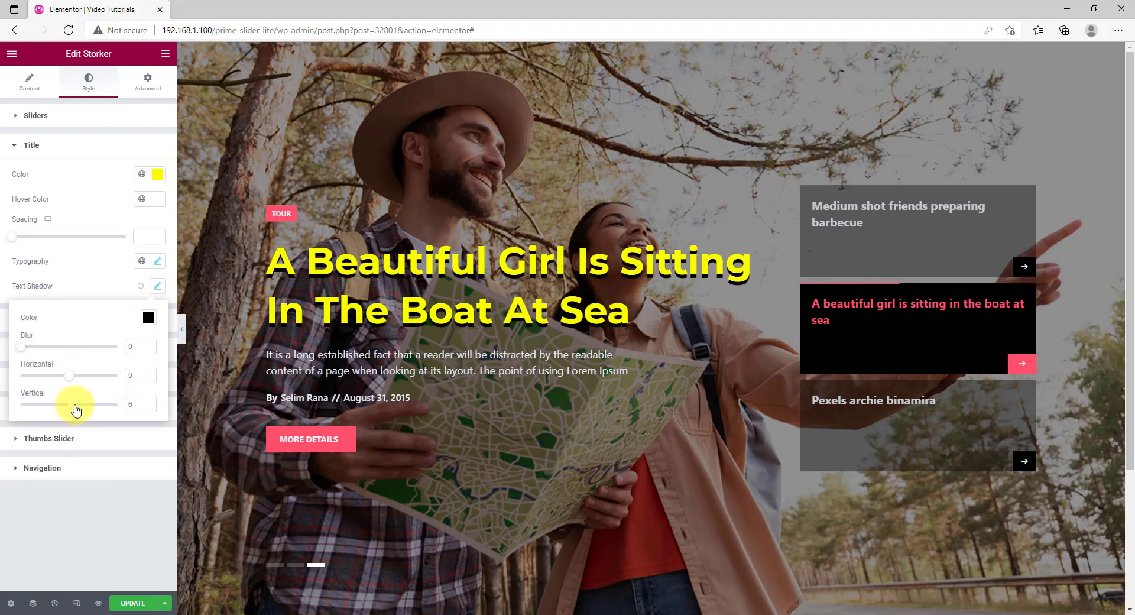
pyautogui.click(107, 278)
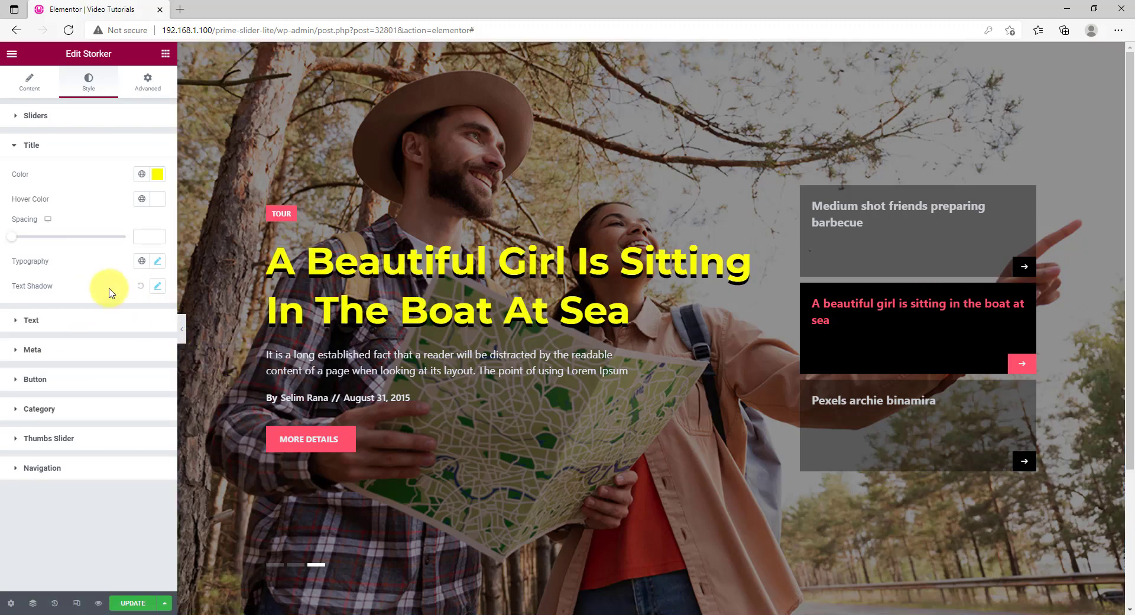
# Set the slide description text's color to slightly transparent white
pyautogui.click(62, 330)
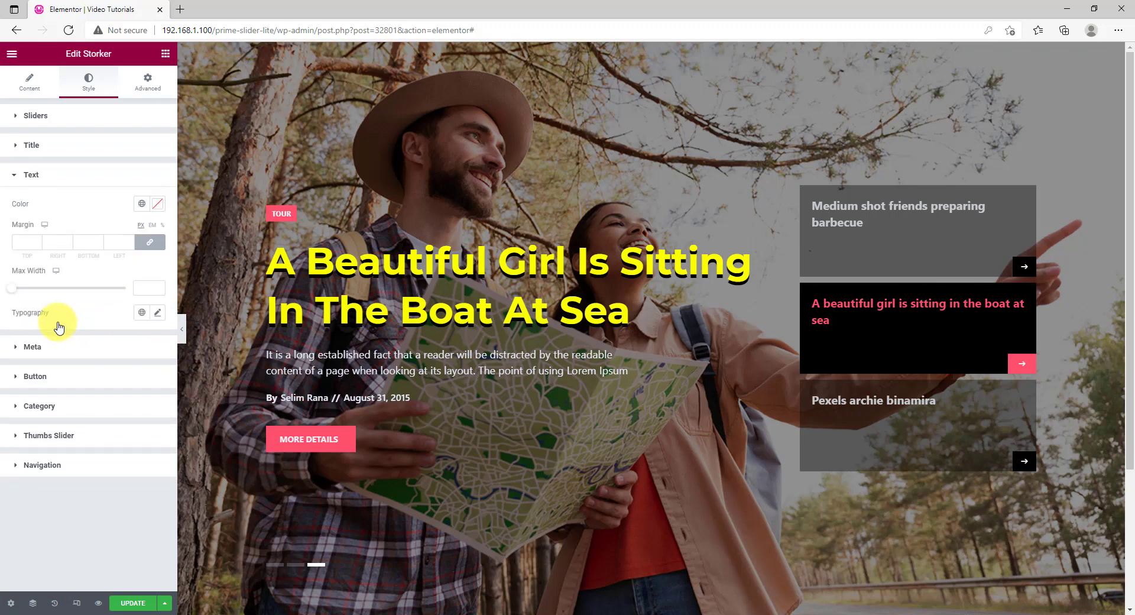
pyautogui.click(157, 204)
pyautogui.moveTo(109, 294); pyautogui.dragTo(14, 252)
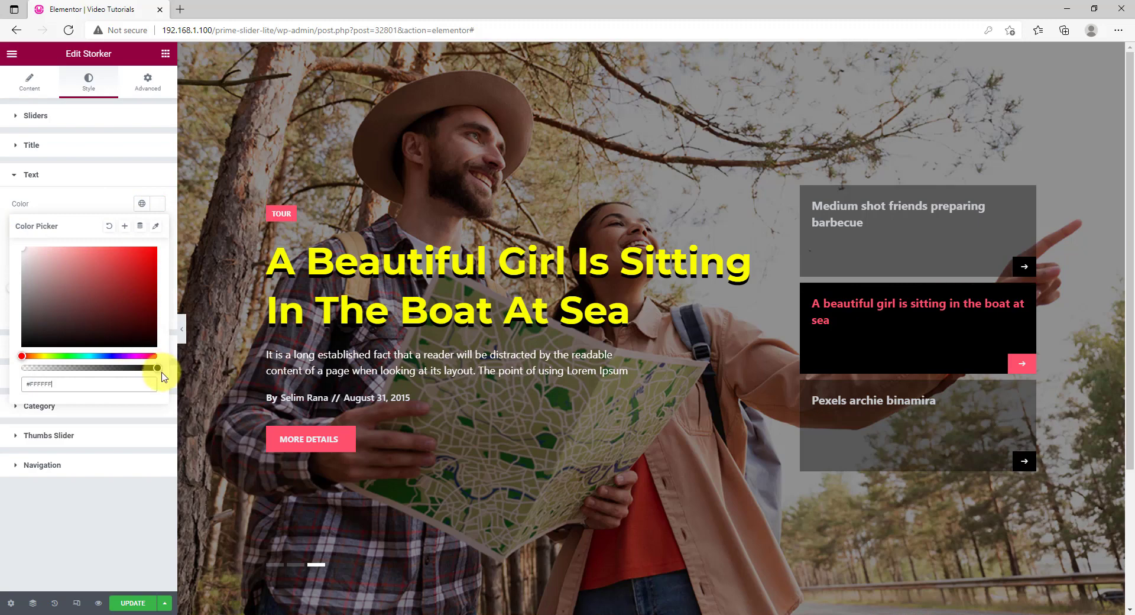
pyautogui.moveTo(157, 368); pyautogui.dragTo(130, 378)
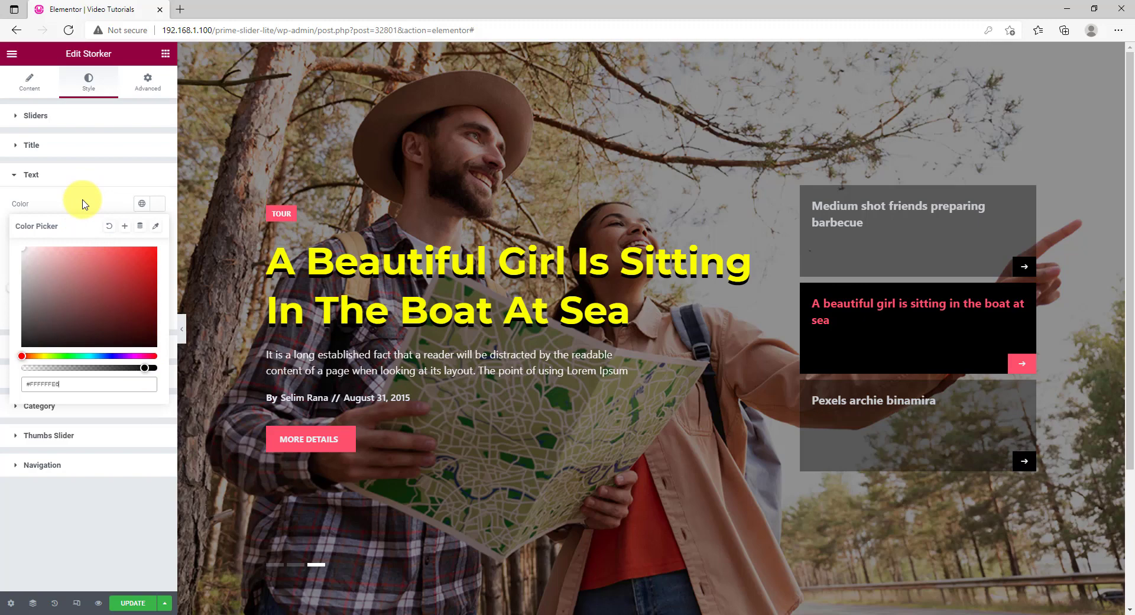
pyautogui.click(101, 202)
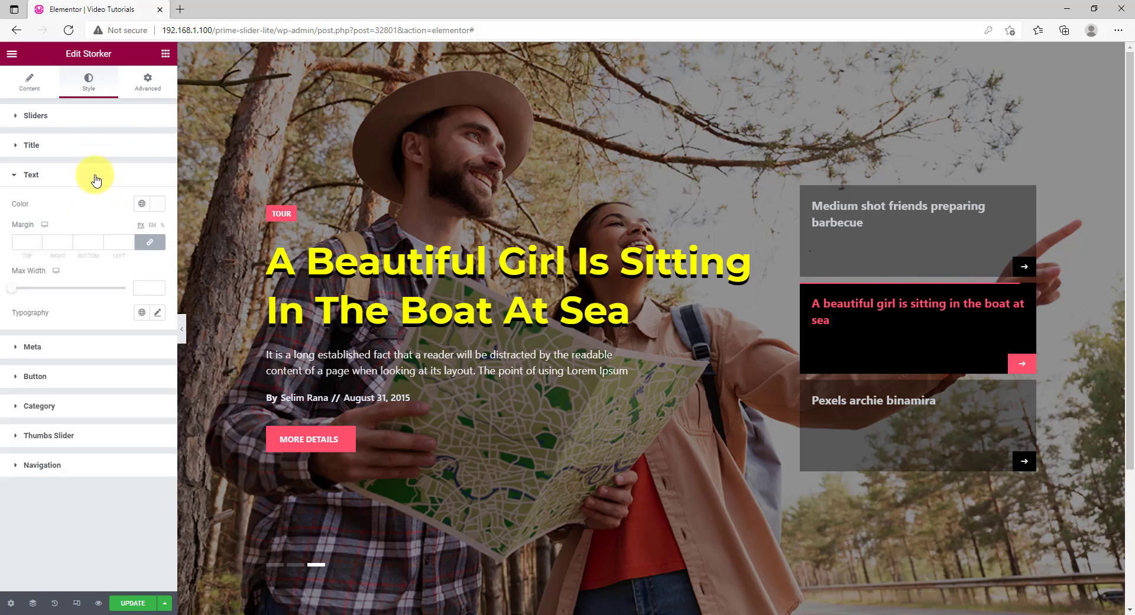
# Set the slide description text's typography to the Open Sans font family at a size of 16 px
pyautogui.click(157, 312)
pyautogui.click(130, 367)
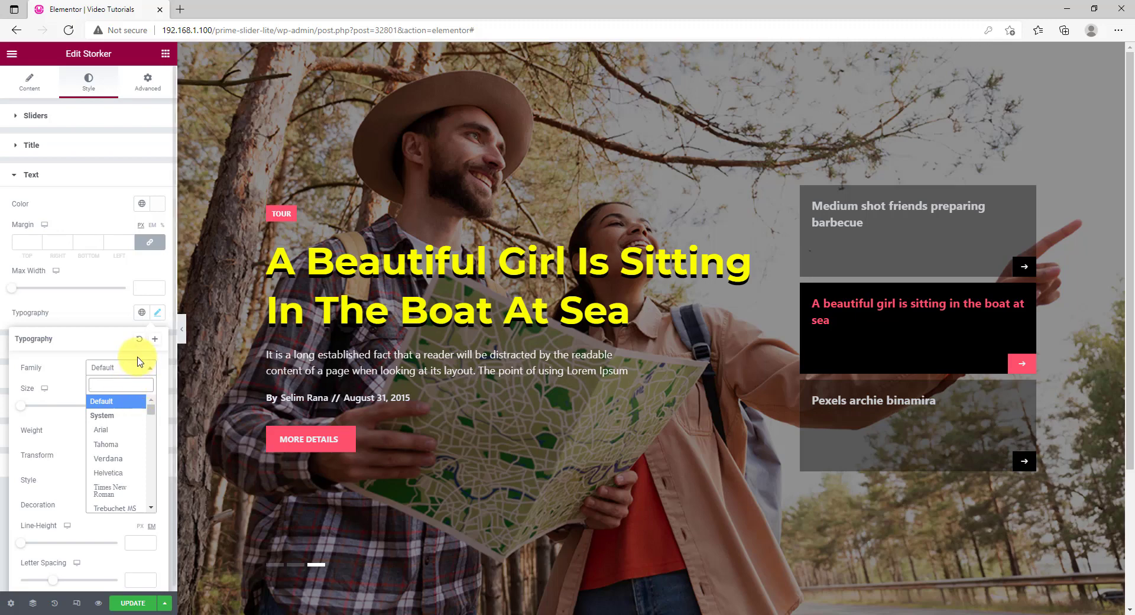
pyautogui.write('open')
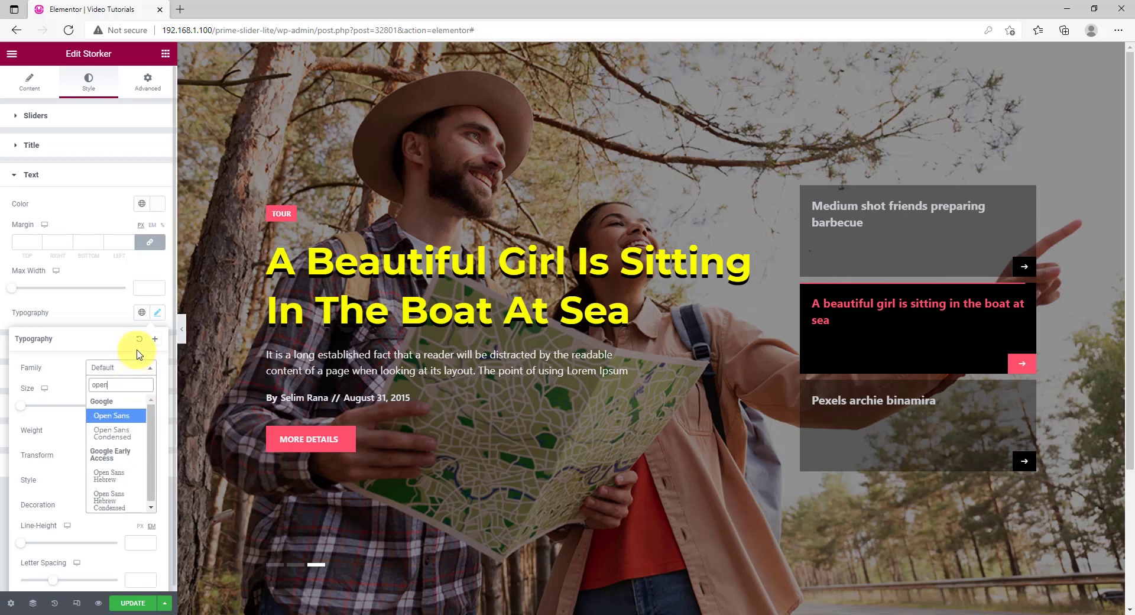
pyautogui.click(125, 417)
pyautogui.click(139, 405)
pyautogui.write('16')
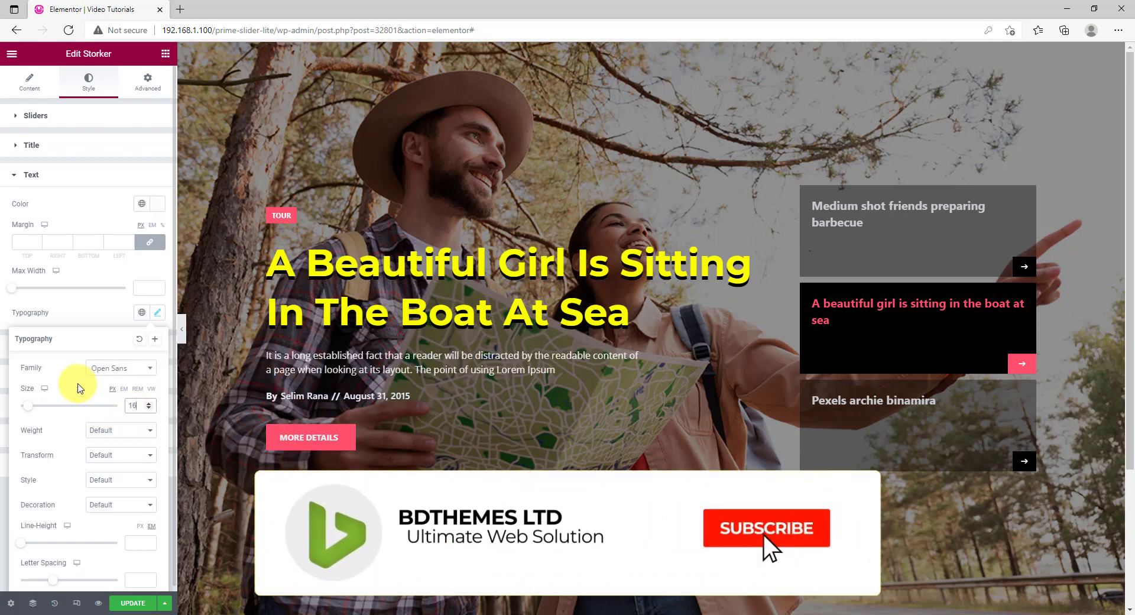
pyautogui.click(89, 316)
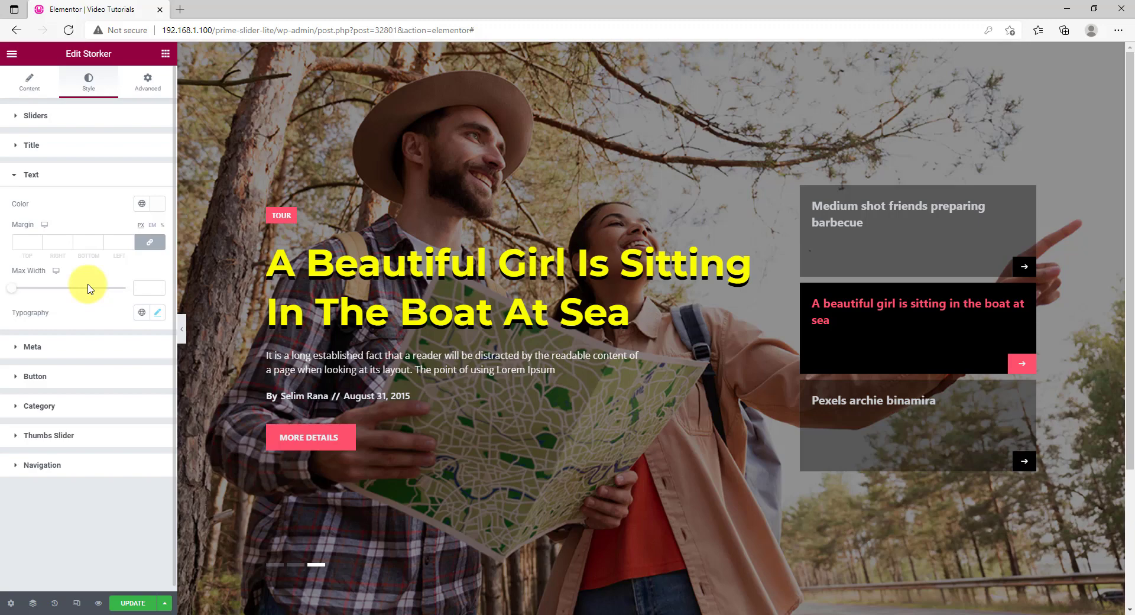
# Set the color of the slide's meta line to semi-transparent white, #FFFFFFC7
pyautogui.click(51, 347)
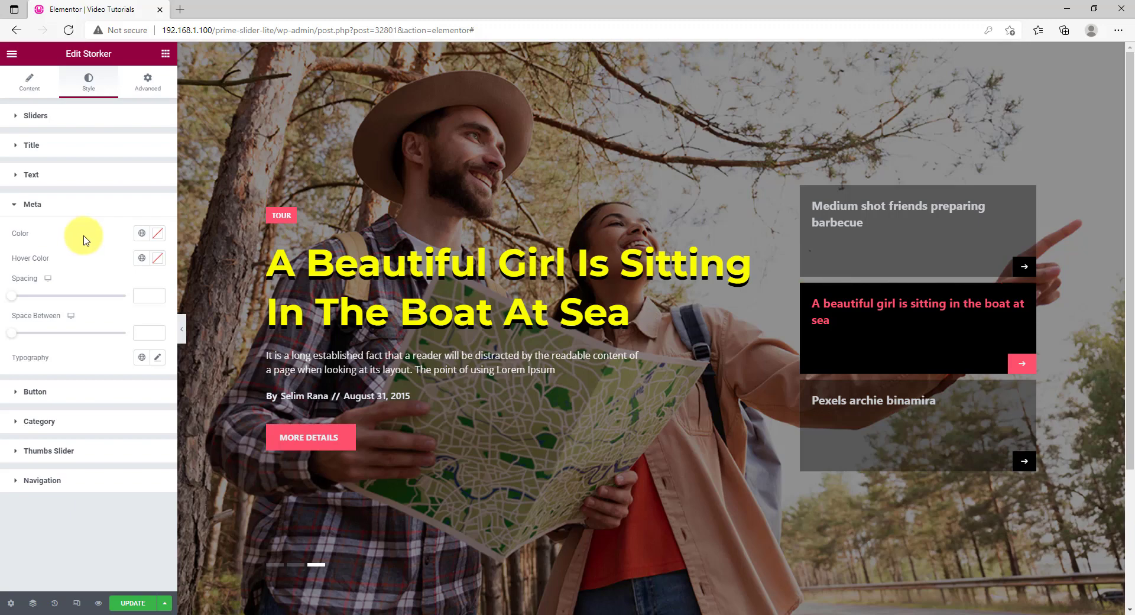
pyautogui.click(155, 234)
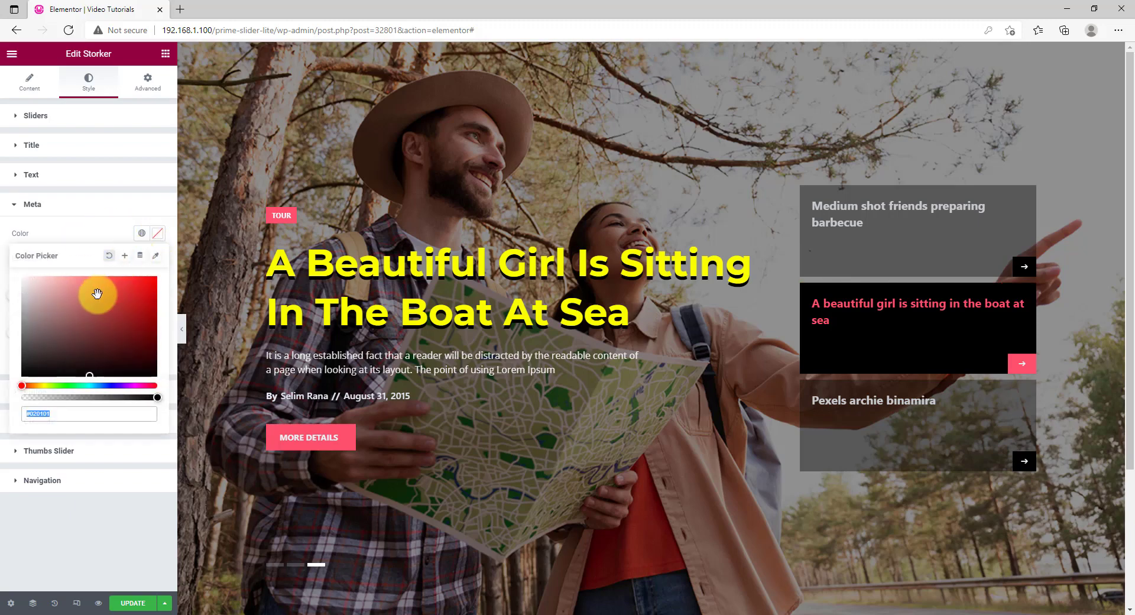
pyautogui.moveTo(157, 397); pyautogui.dragTo(133, 408)
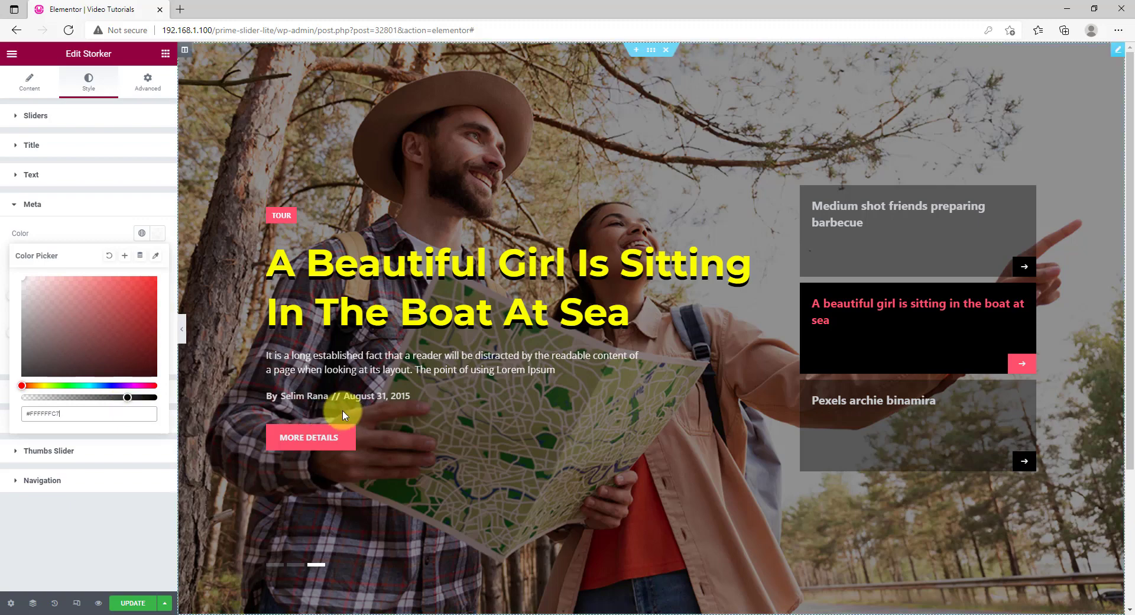
pyautogui.click(109, 244)
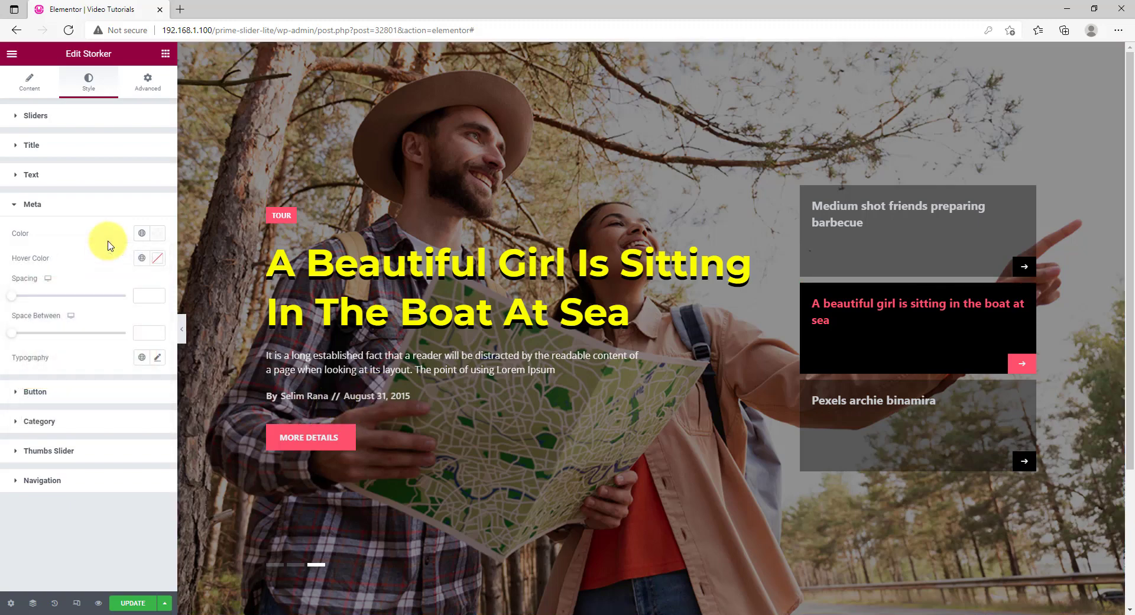
# Give the slide button's hover state a classic yellow background and black text
pyautogui.click(90, 395)
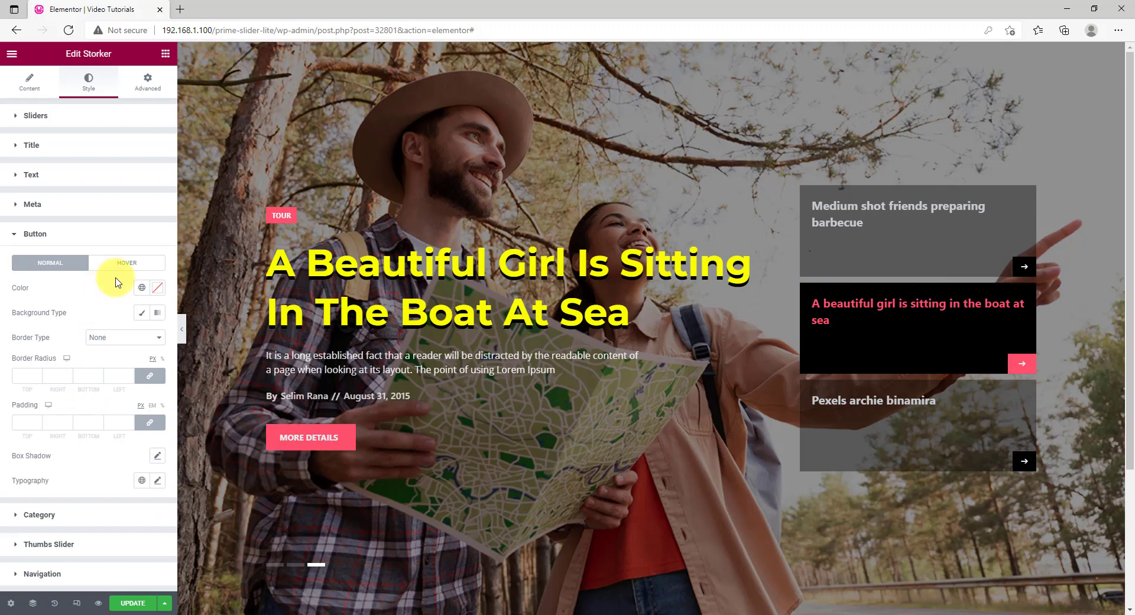
pyautogui.click(136, 264)
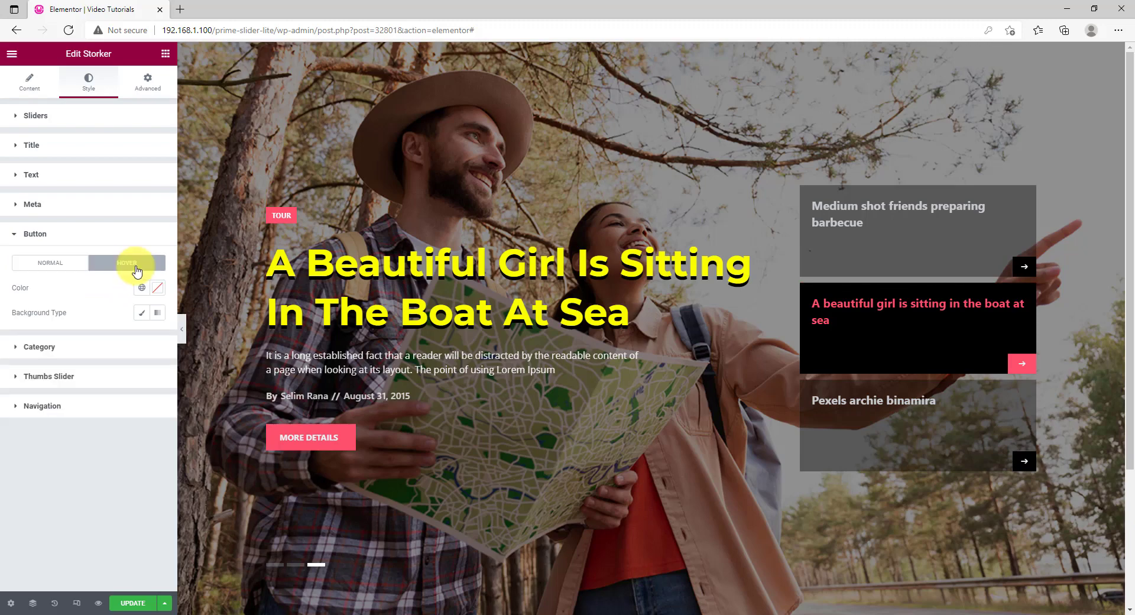
pyautogui.click(141, 312)
pyautogui.click(158, 341)
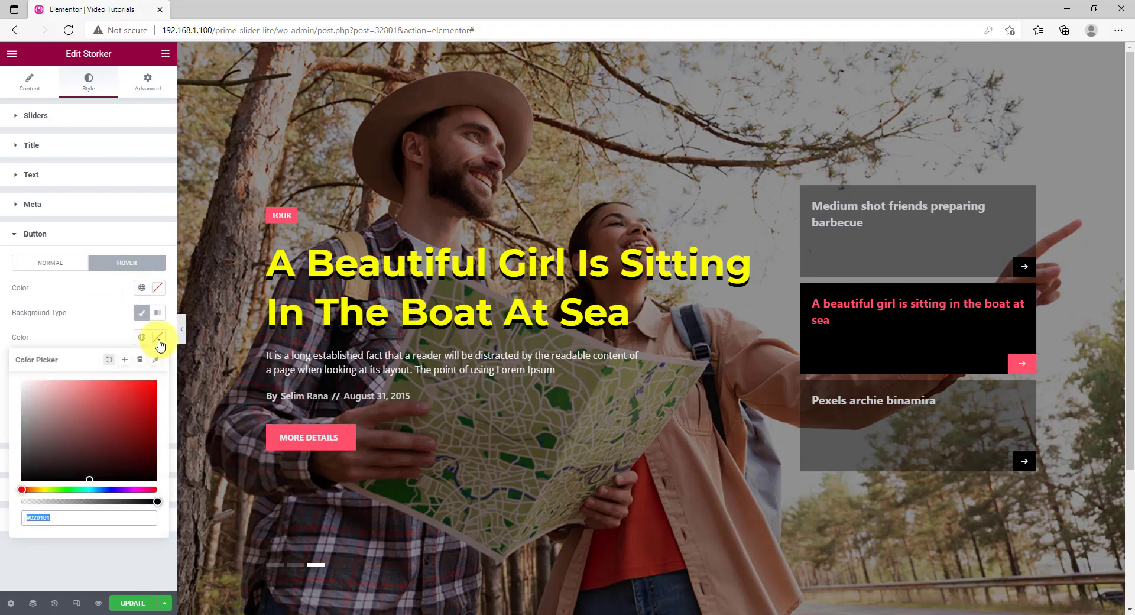
pyautogui.hotkey('ctrl', 'v')
pyautogui.click(106, 337)
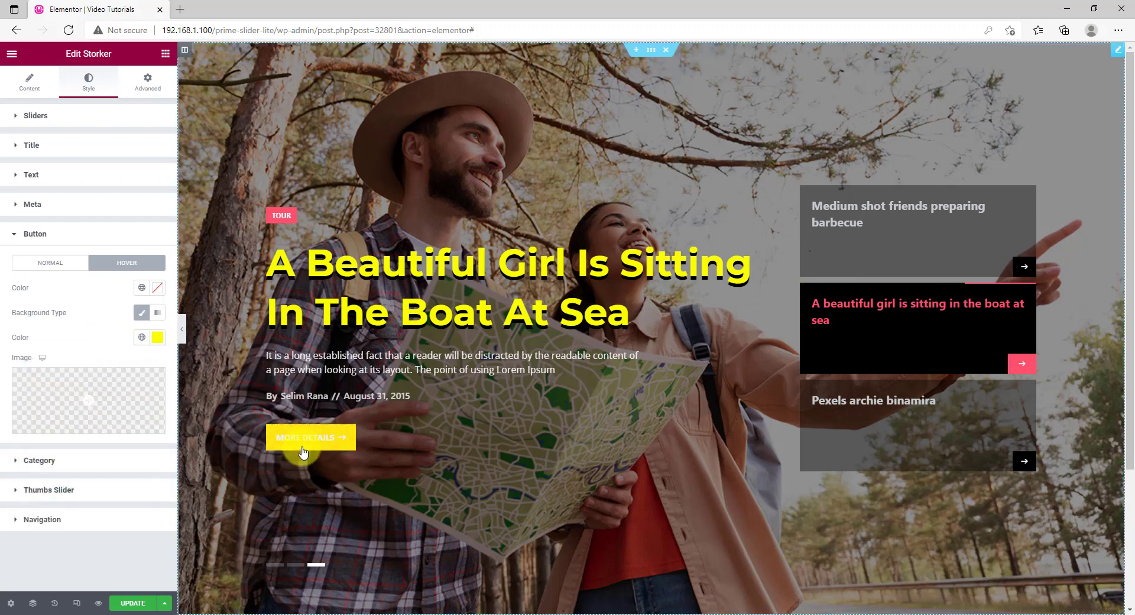
pyautogui.click(157, 288)
pyautogui.click(81, 289)
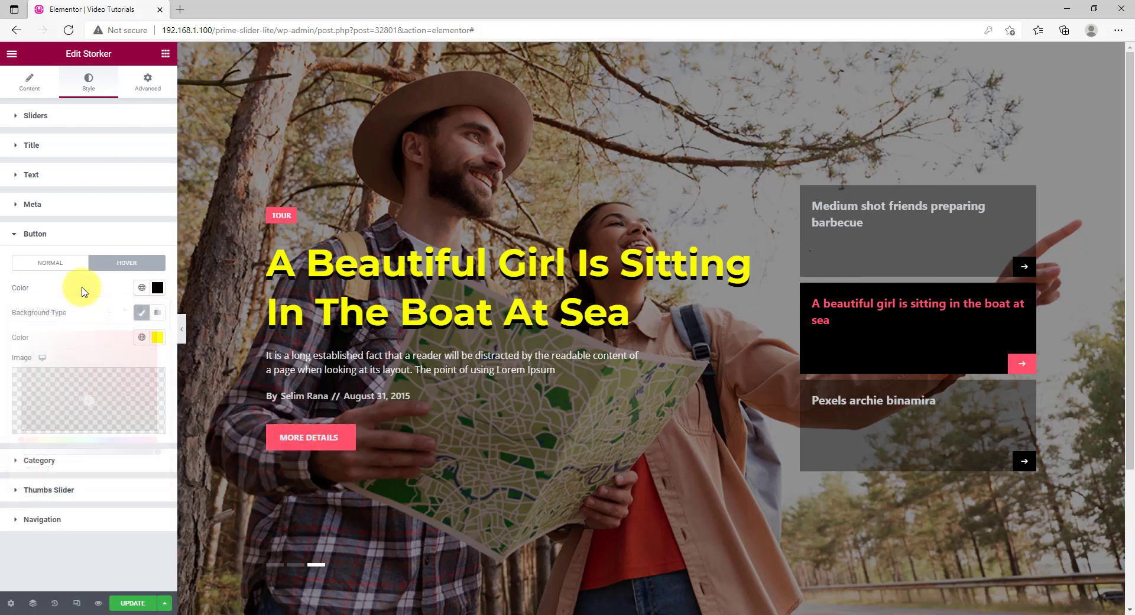
# Give the slide button's normal state a classic background in dark maroon, #810034
pyautogui.click(46, 264)
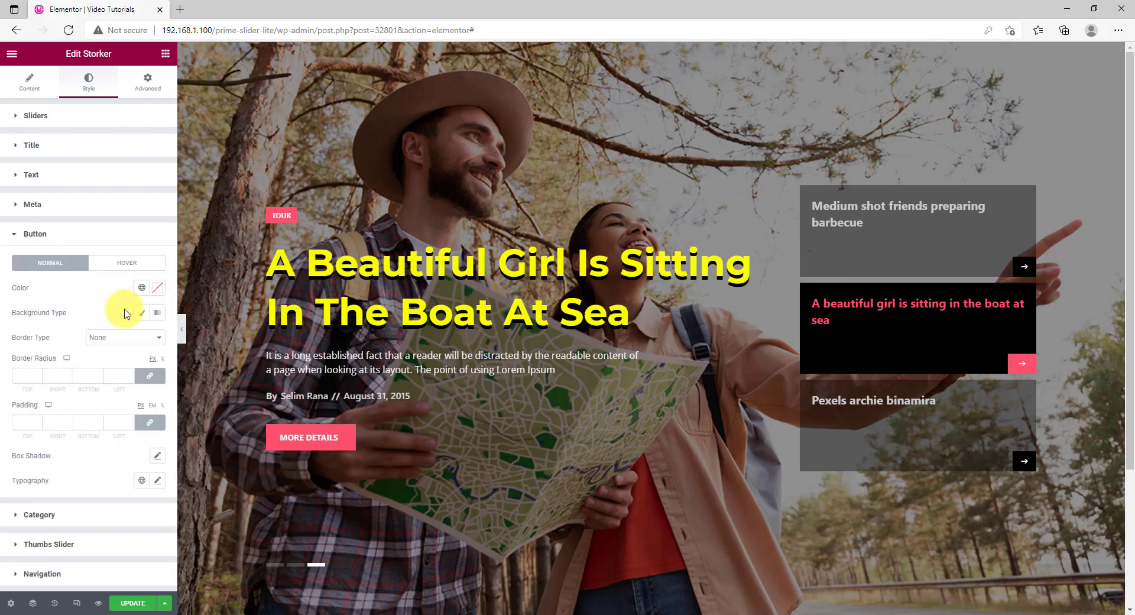
pyautogui.click(157, 337)
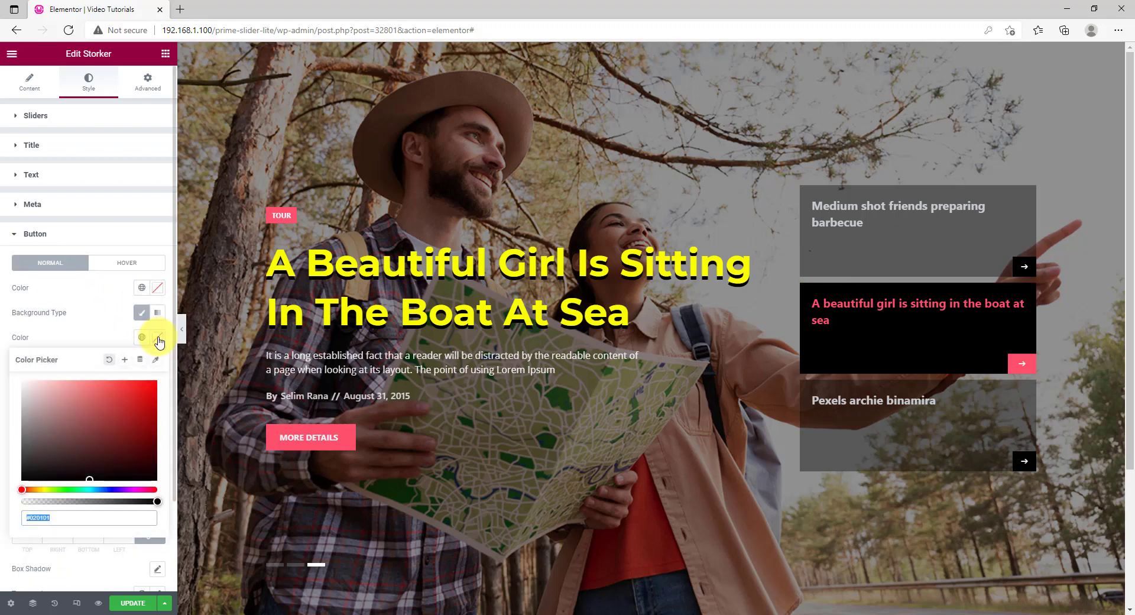
pyautogui.write('#810034')
pyautogui.click(114, 331)
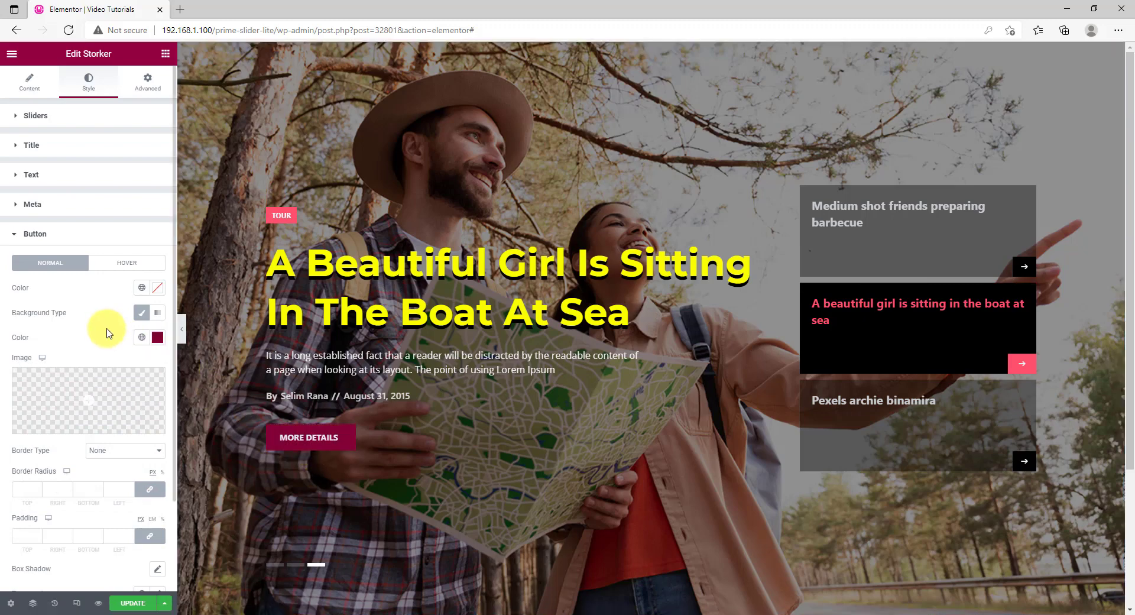
# Give the category badges' normal state a classic background in the same dark maroon as the slide button
pyautogui.scroll(-2, 101, 330)
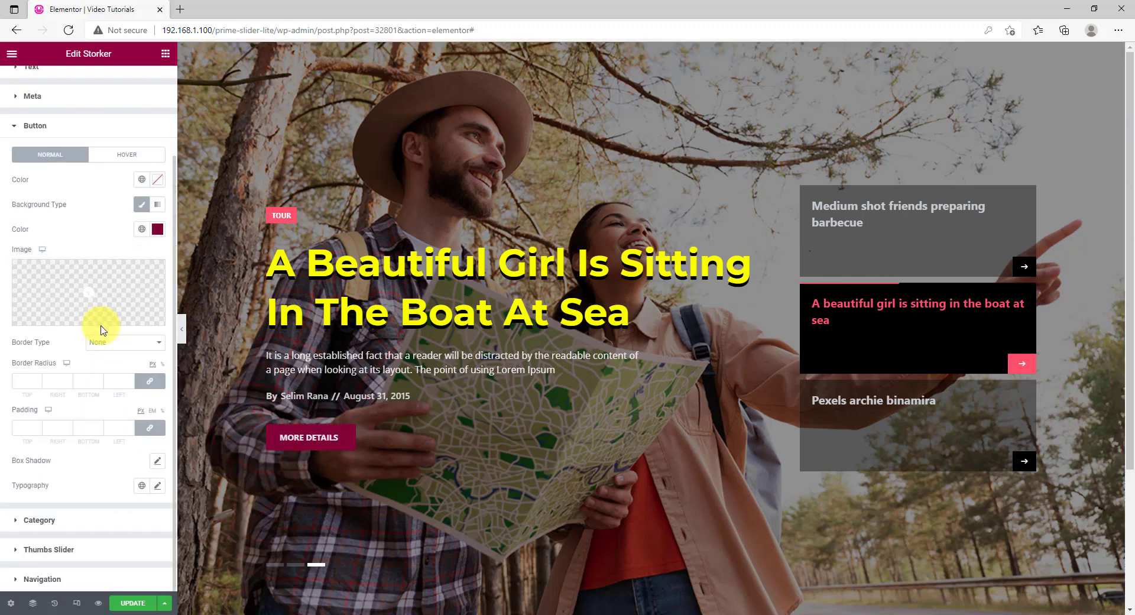
pyautogui.click(61, 520)
pyautogui.scroll(-1, 93, 337)
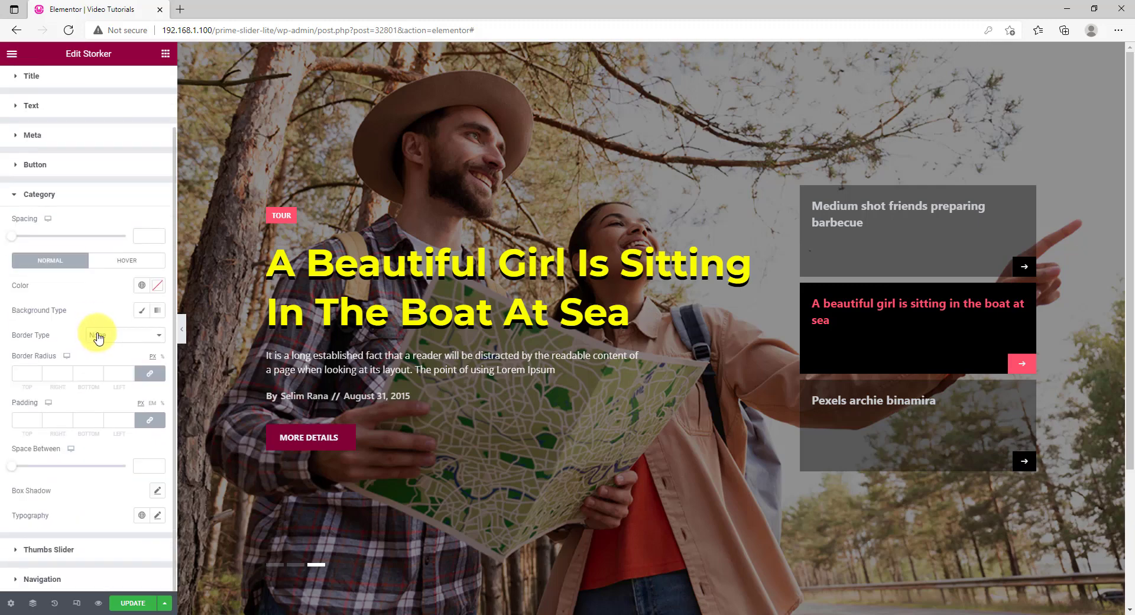
pyautogui.click(141, 310)
pyautogui.click(158, 336)
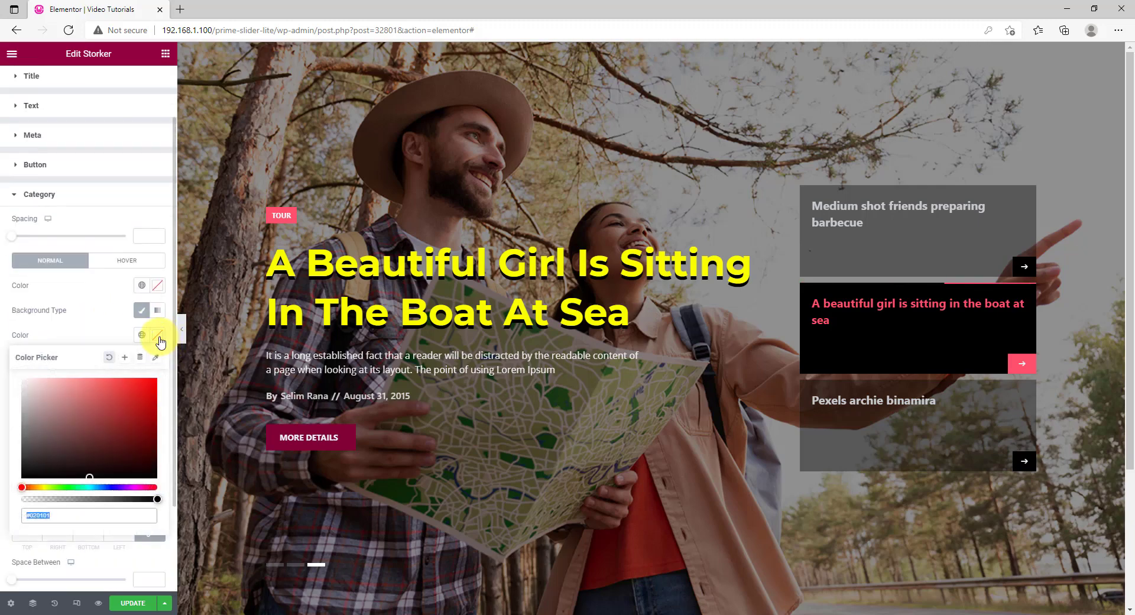
pyautogui.hotkey('ctrl', 'v')
pyautogui.click(103, 329)
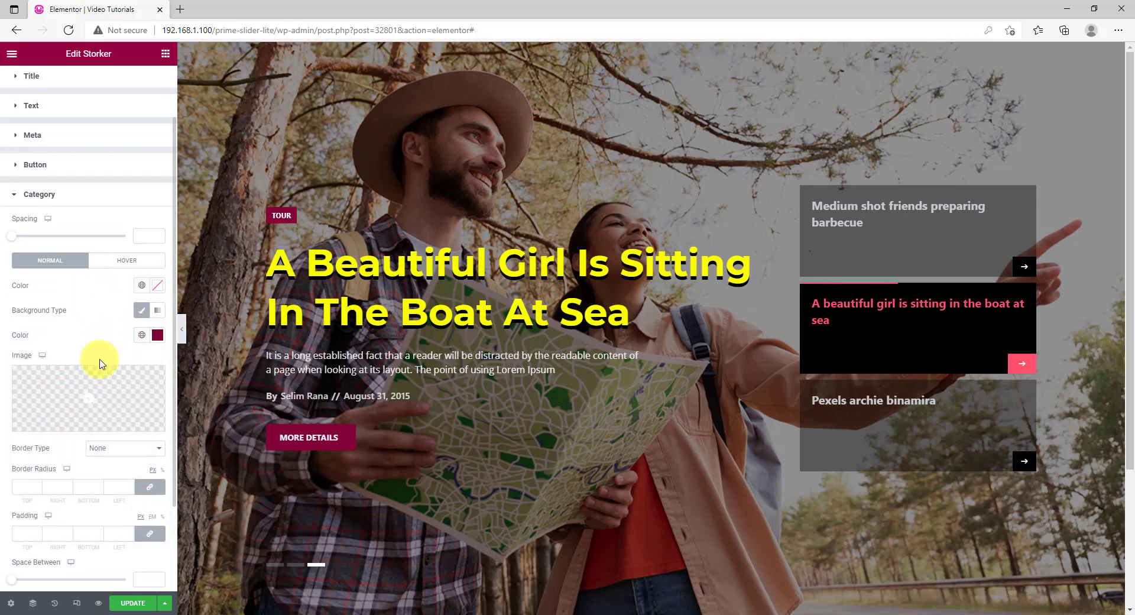
# Set the thumbs slider's height to 40% and save the page
pyautogui.click(83, 199)
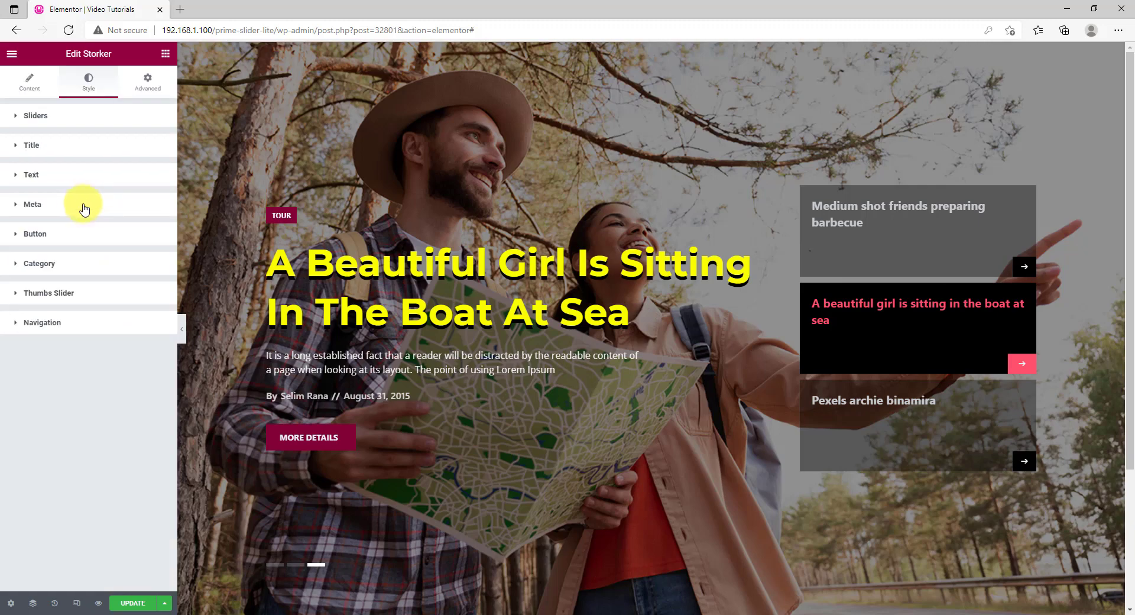
pyautogui.click(79, 304)
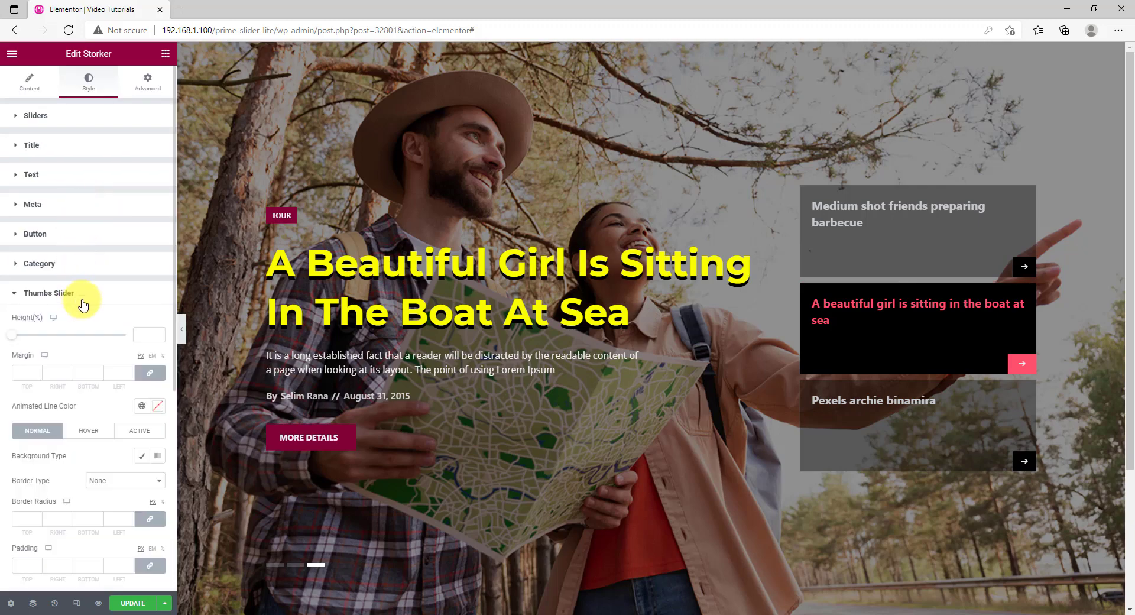
pyautogui.click(23, 335)
pyautogui.moveTo(30, 344); pyautogui.dragTo(46, 347)
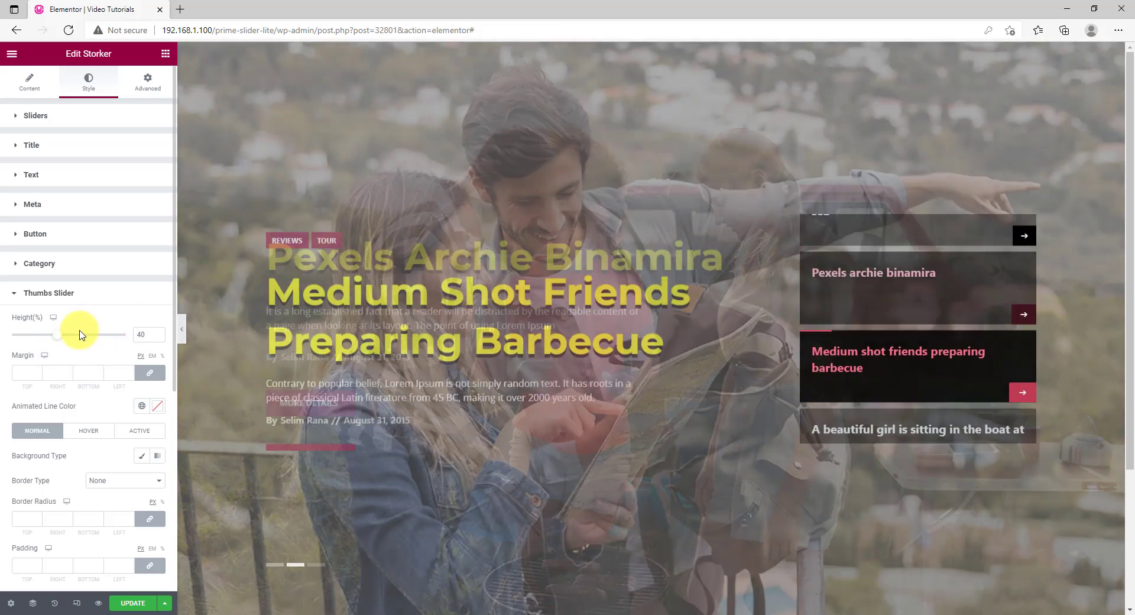
pyautogui.hotkey('ctrl', 's')
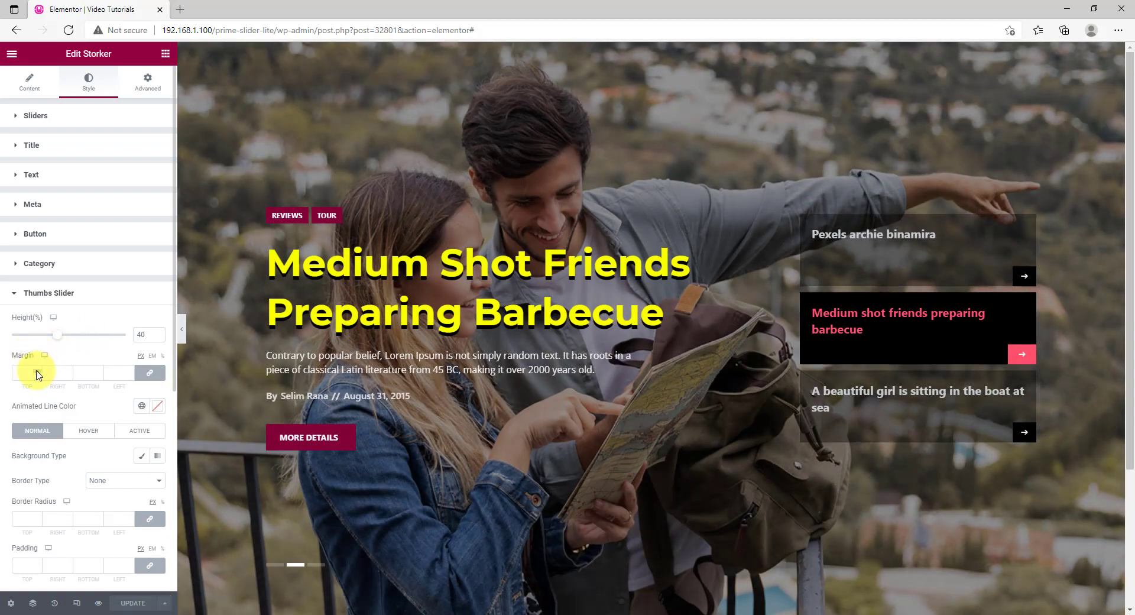
# Set the thumbs slider's animated line color to yellow, #FFFF00
pyautogui.click(156, 406)
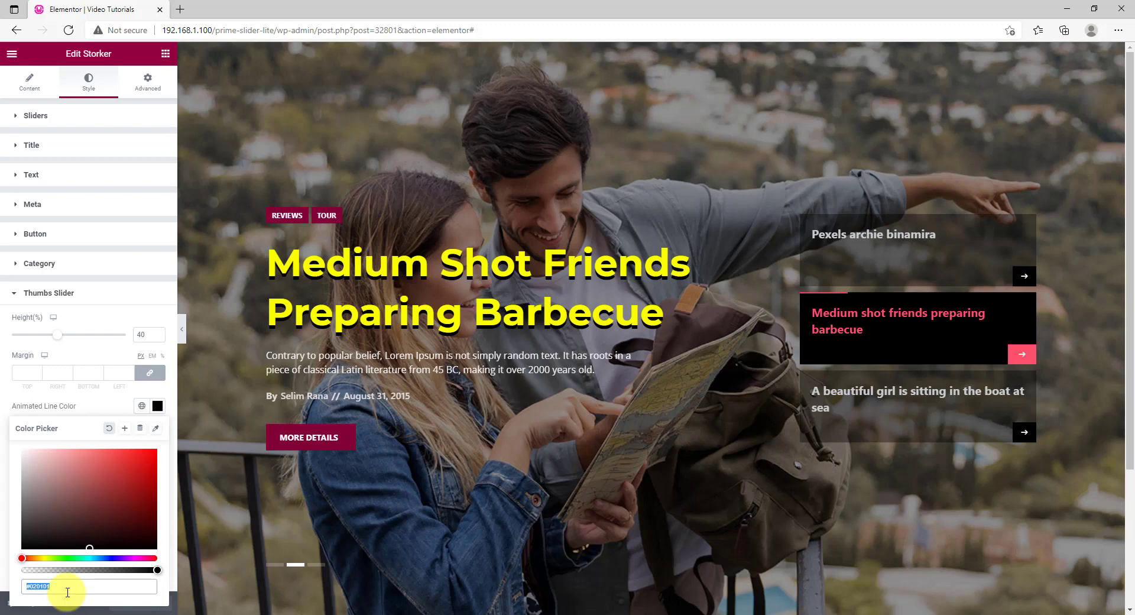
pyautogui.write('#FFFF00')
pyautogui.click(101, 398)
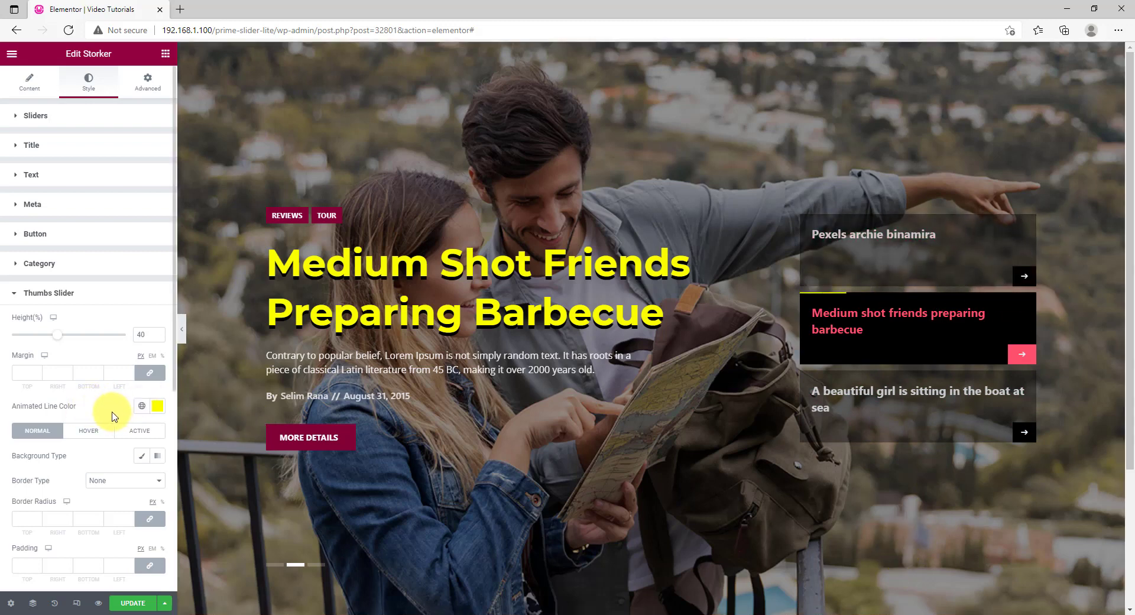
pyautogui.scroll(-3, 112, 416)
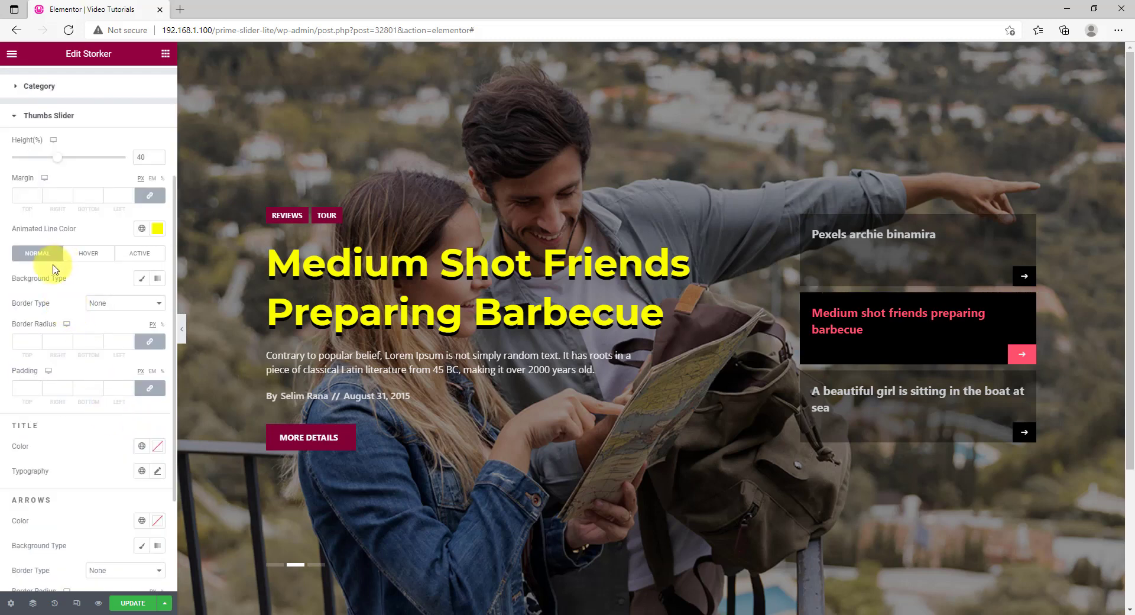
# Give the thumbs slider's normal state a classic background in dark maroon, #810034
pyautogui.click(139, 279)
pyautogui.click(157, 303)
pyautogui.tripleClick(81, 484)
pyautogui.write('#810034')
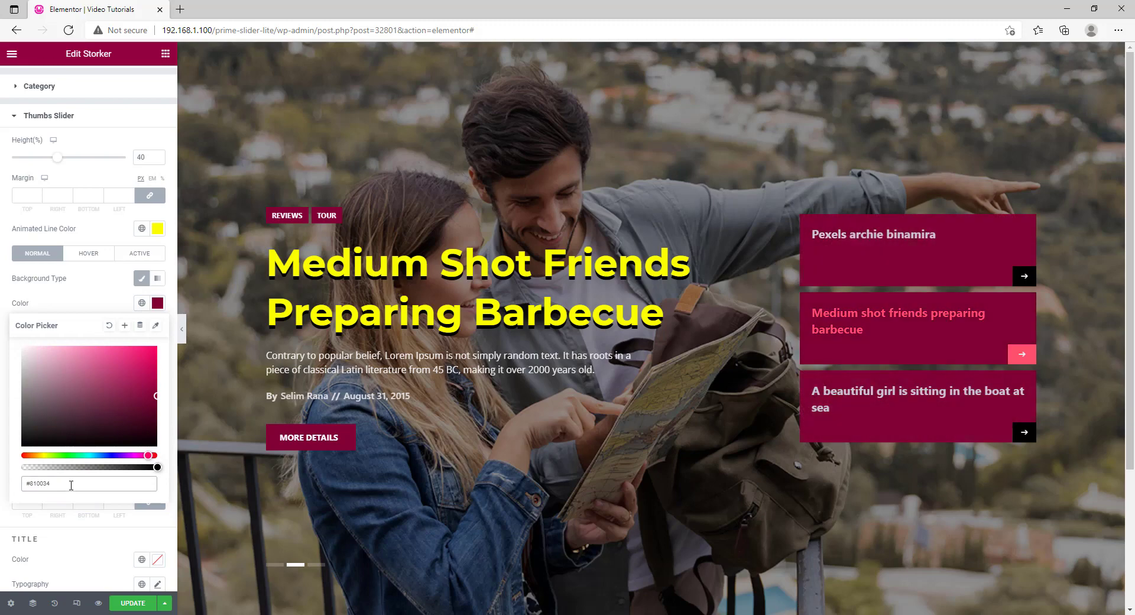
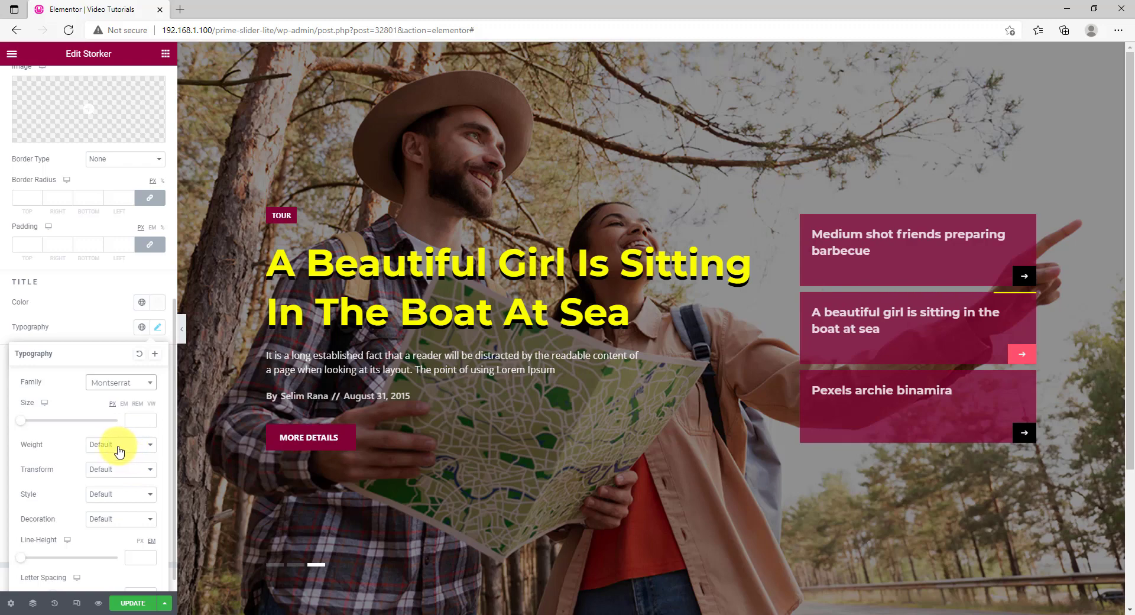
# Set the thumbs title's font weight to 500 and its color to slightly transparent white, #FFFFFFDE
pyautogui.click(107, 497)
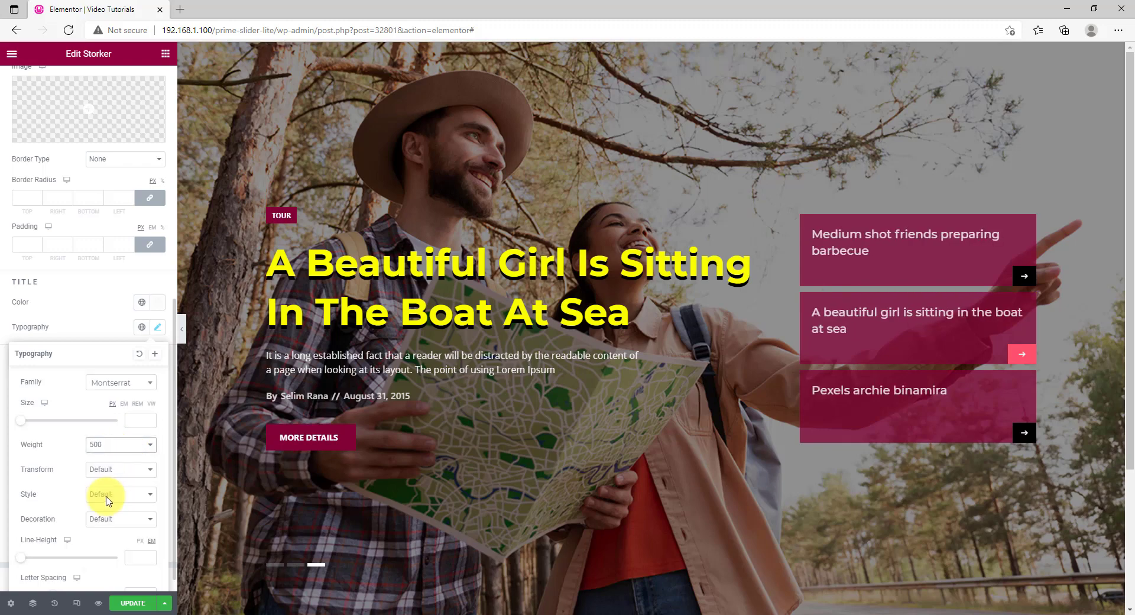
pyautogui.click(99, 331)
pyautogui.click(156, 302)
pyautogui.click(131, 466)
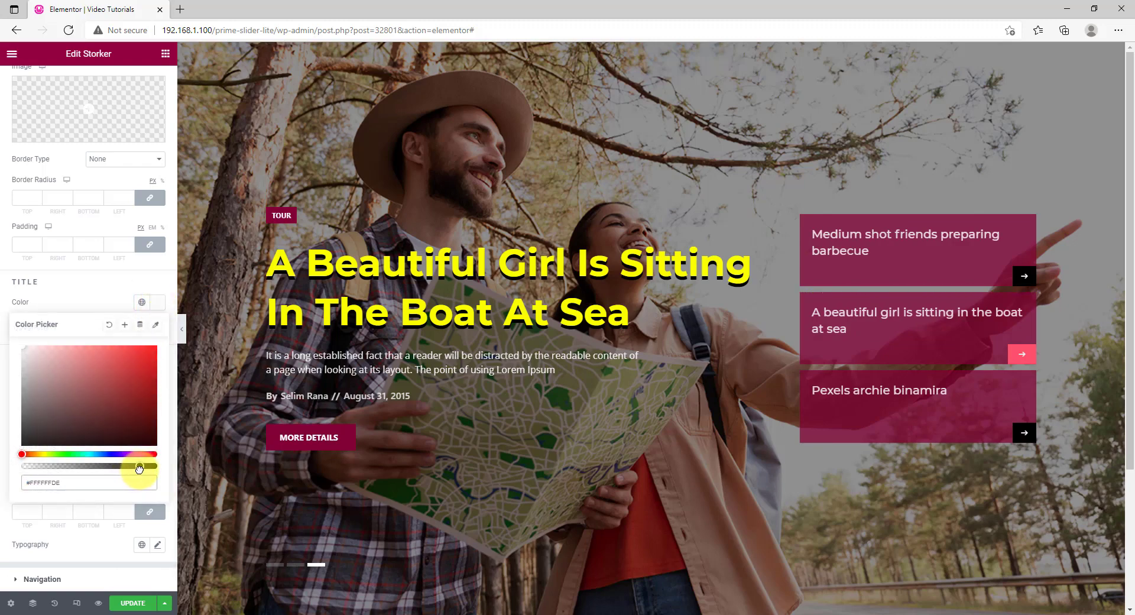
pyautogui.click(104, 305)
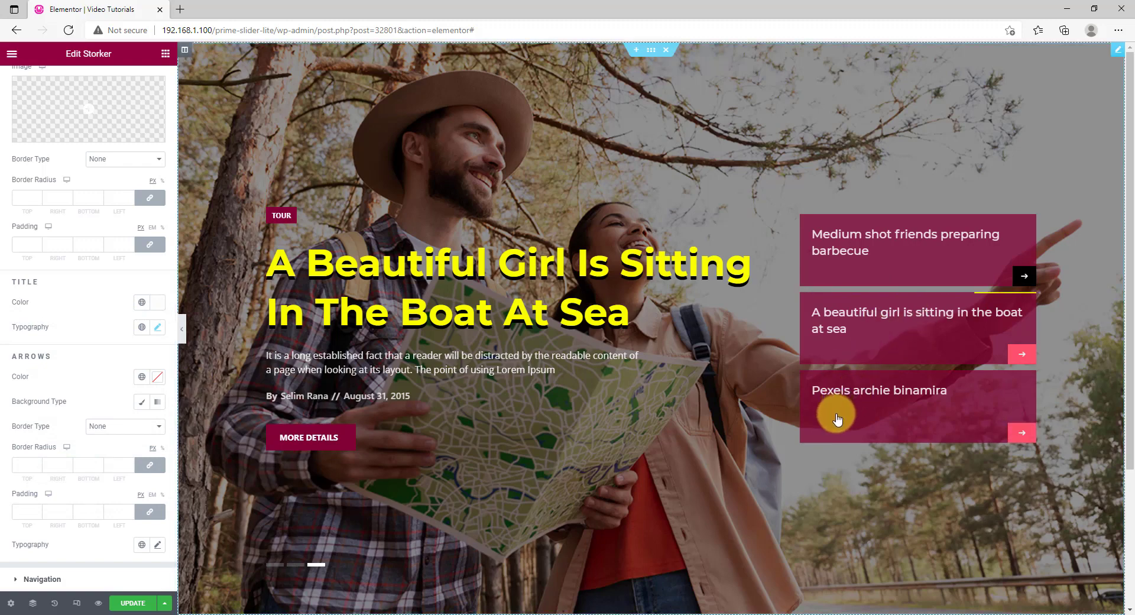
# Give the thumbs slider's arrows in the normal state a classic background in dark maroon, #810034
pyautogui.scroll(1, 50, 397)
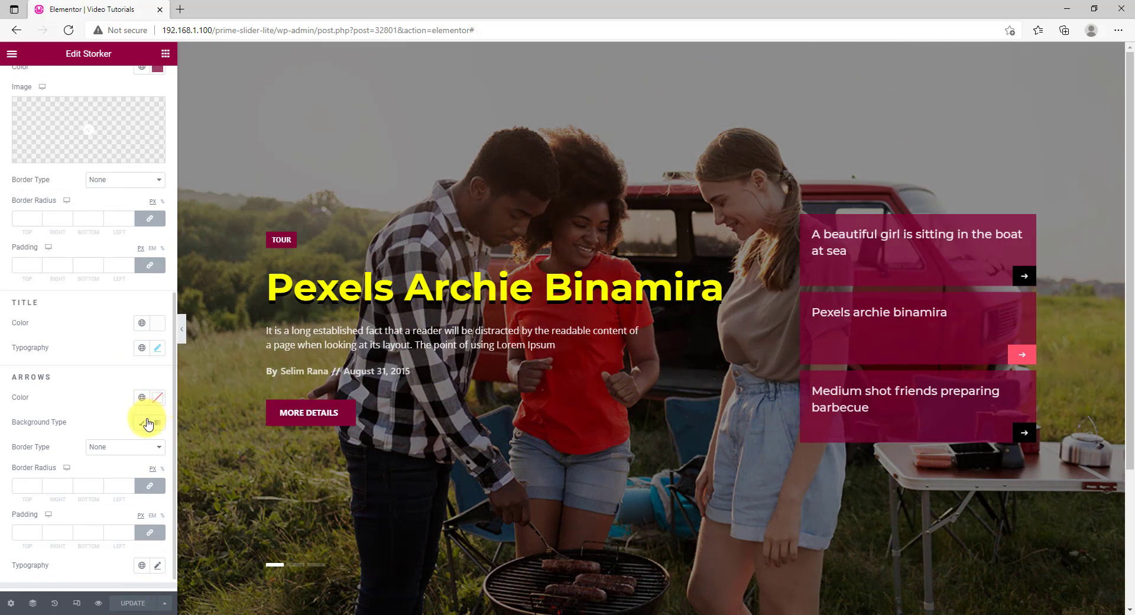
pyautogui.click(142, 423)
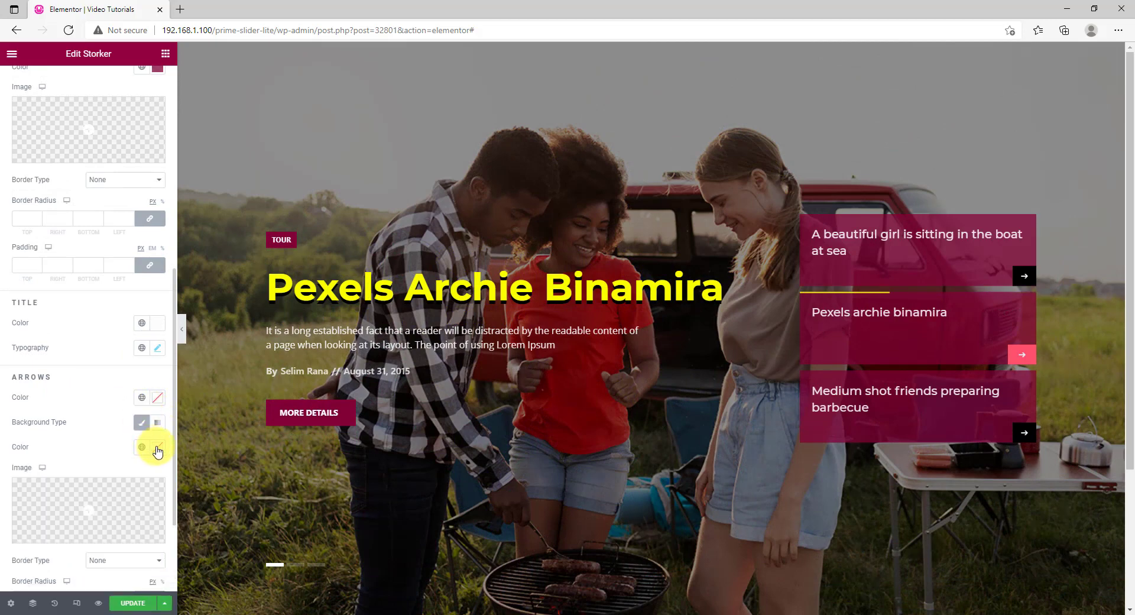
pyautogui.click(157, 448)
pyautogui.click(86, 417)
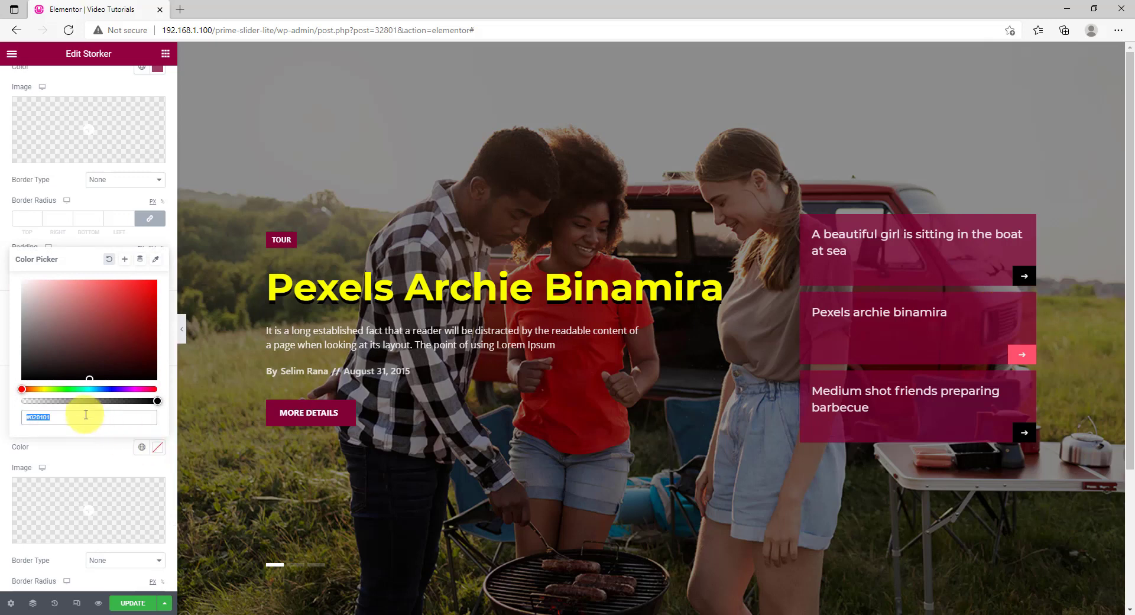
pyautogui.write('#810034')
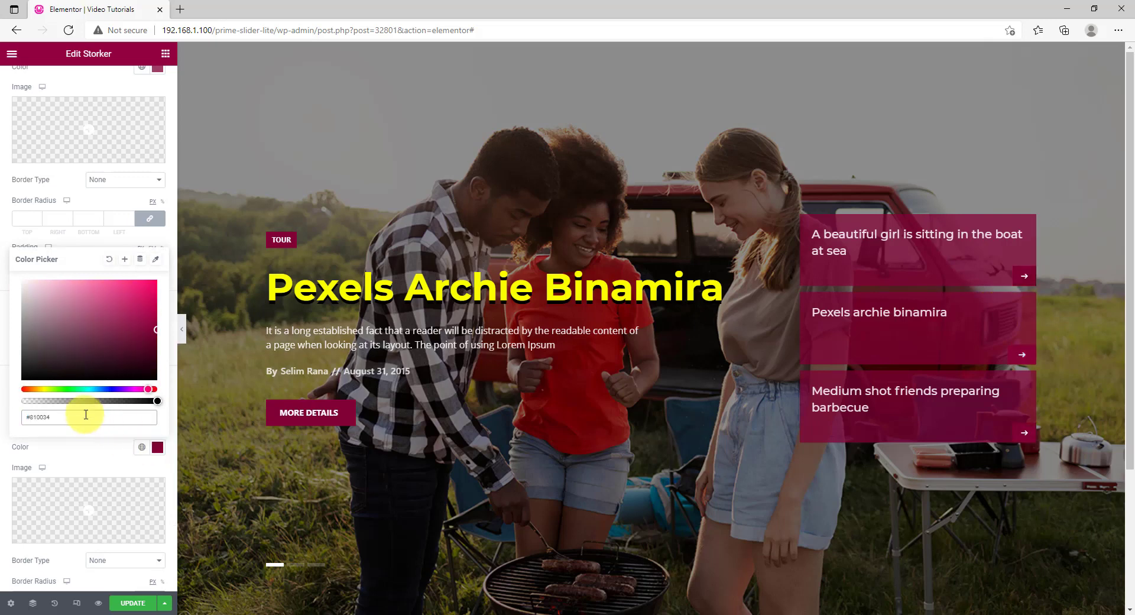
pyautogui.click(83, 447)
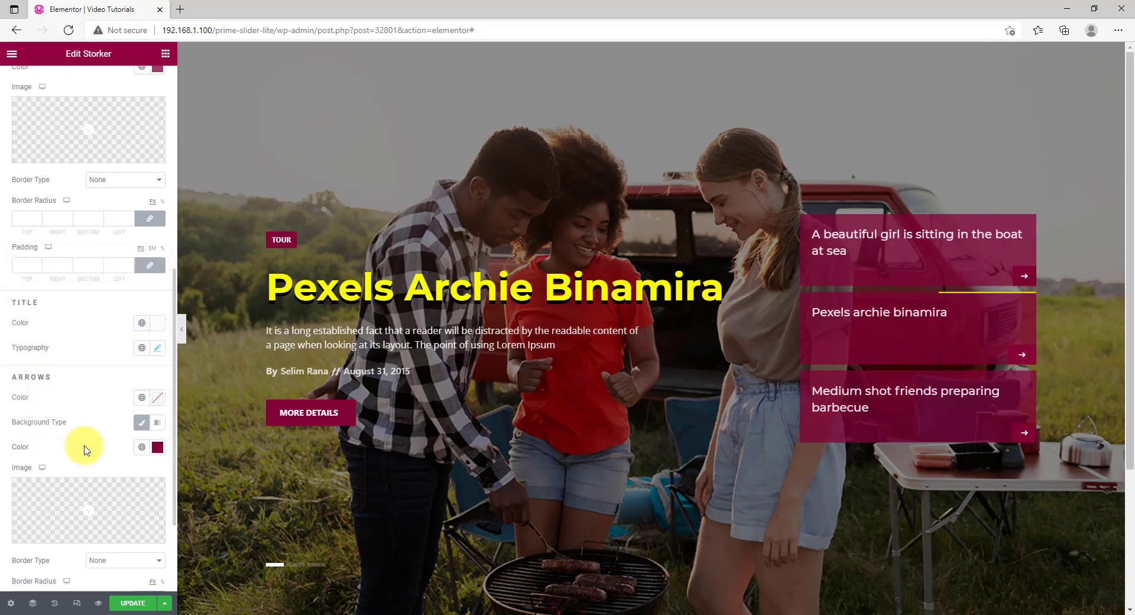
# Give the thumbs slider's hover state a classic background in dark maroon, #810034
pyautogui.scroll(5, 83, 448)
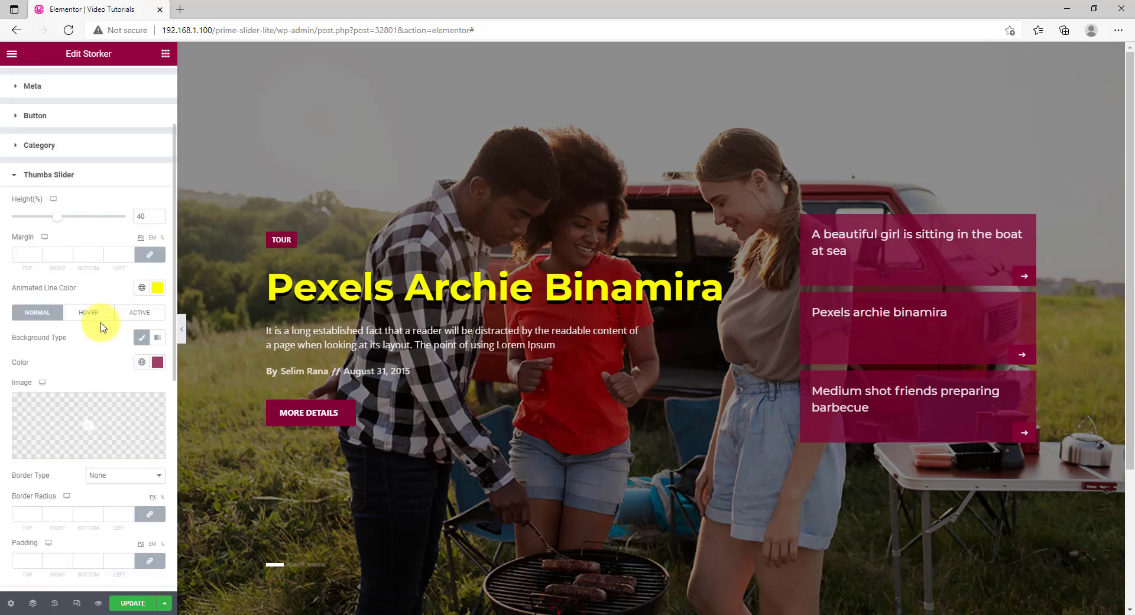
pyautogui.click(87, 314)
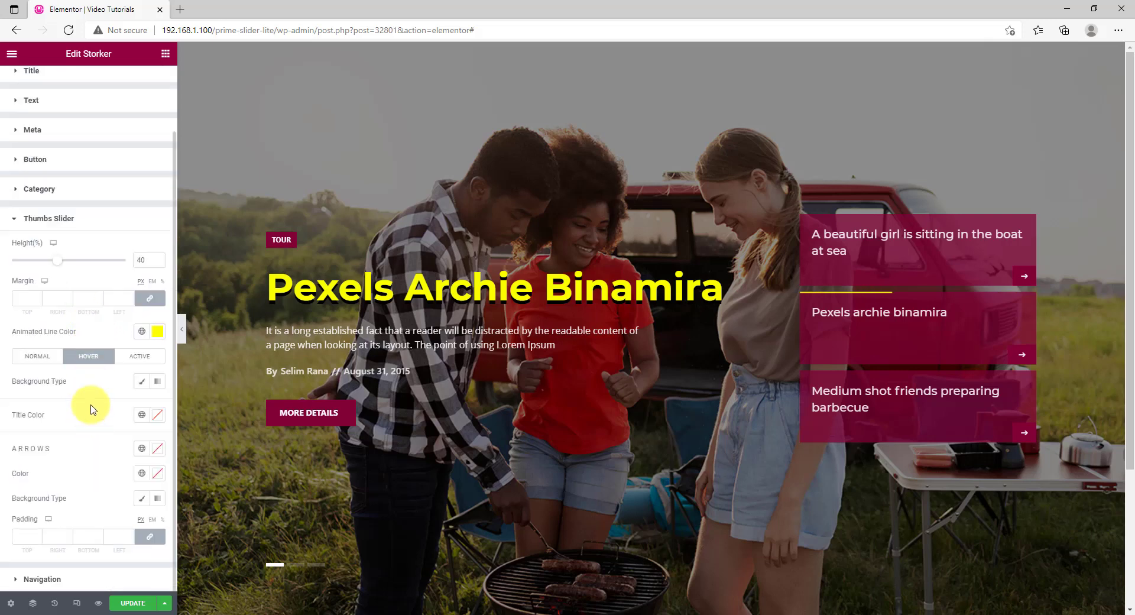
pyautogui.click(142, 381)
pyautogui.click(157, 408)
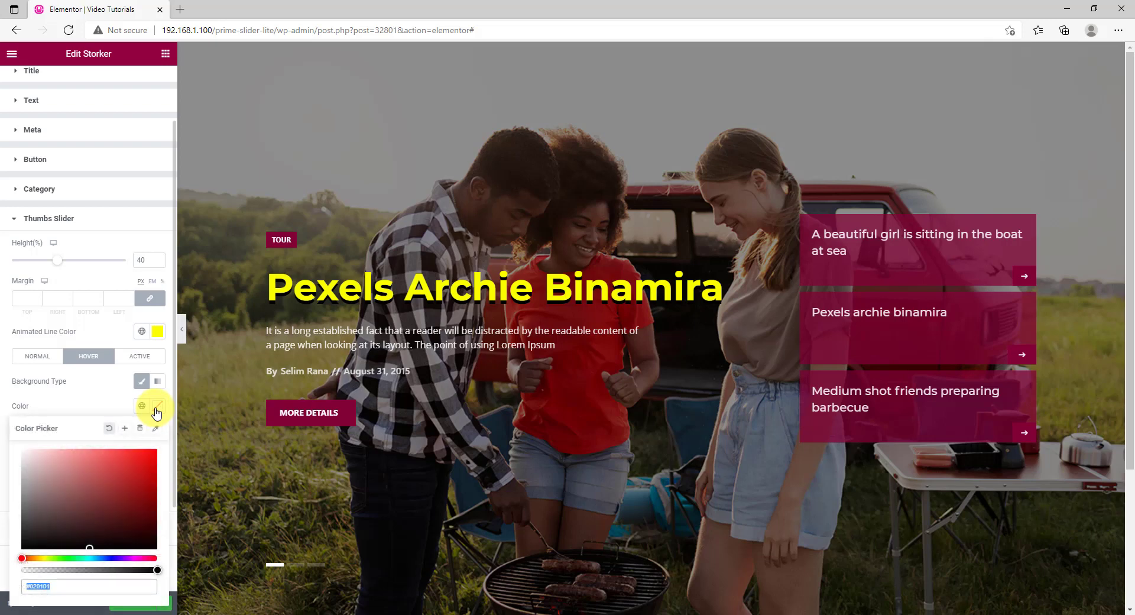
pyautogui.write('#810034')
pyautogui.click(110, 403)
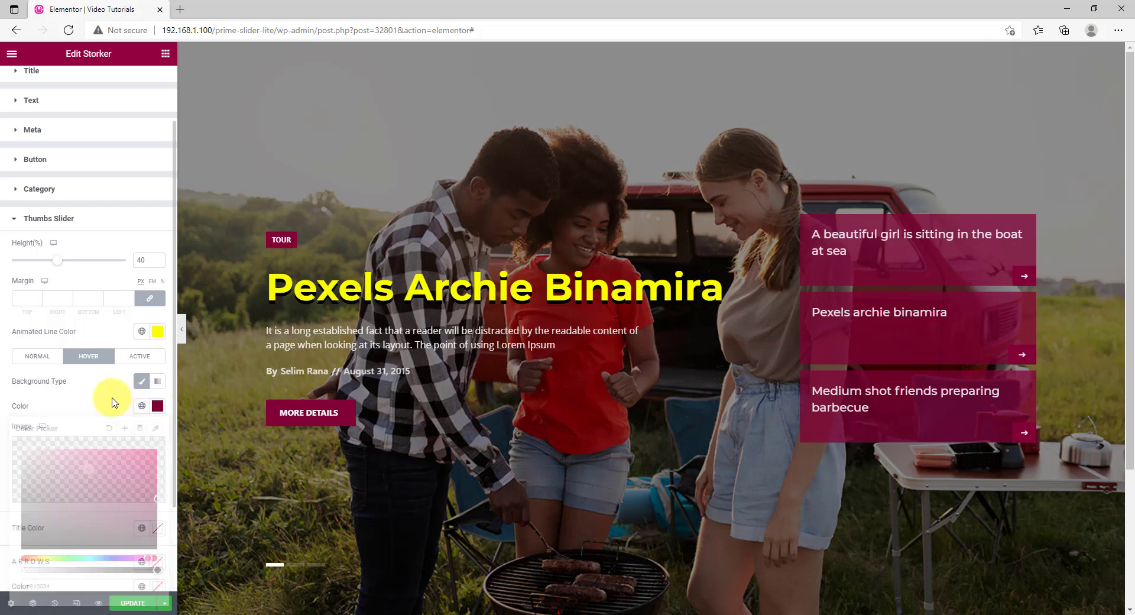
# Give the thumbs slider's arrows in the hover state a black classic background and set their color to white
pyautogui.scroll(-2, 110, 403)
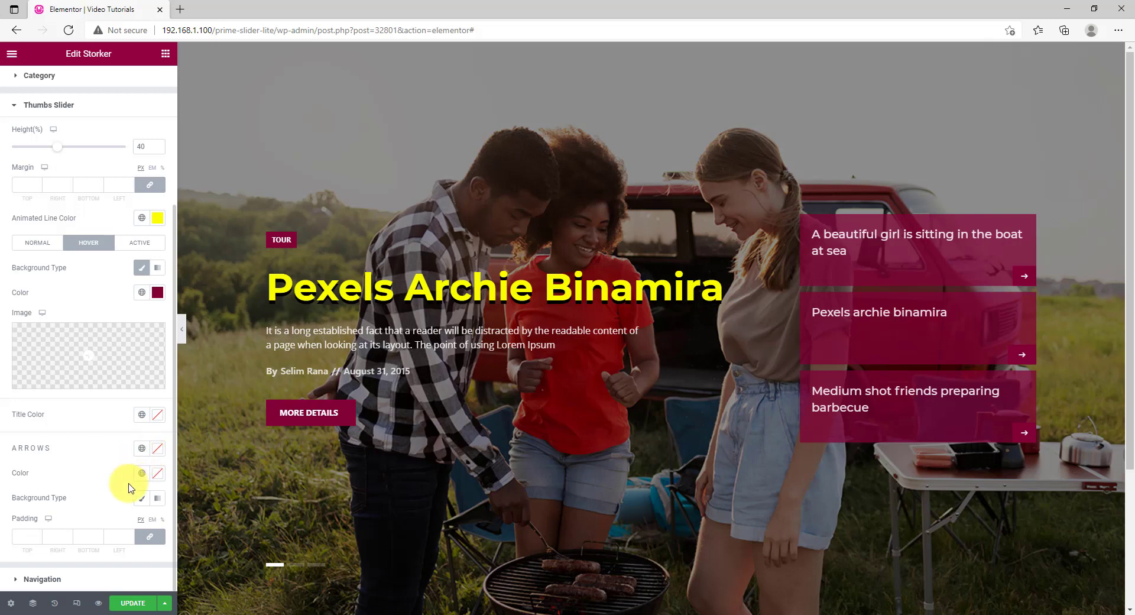
pyautogui.click(141, 498)
pyautogui.scroll(-2, 140, 496)
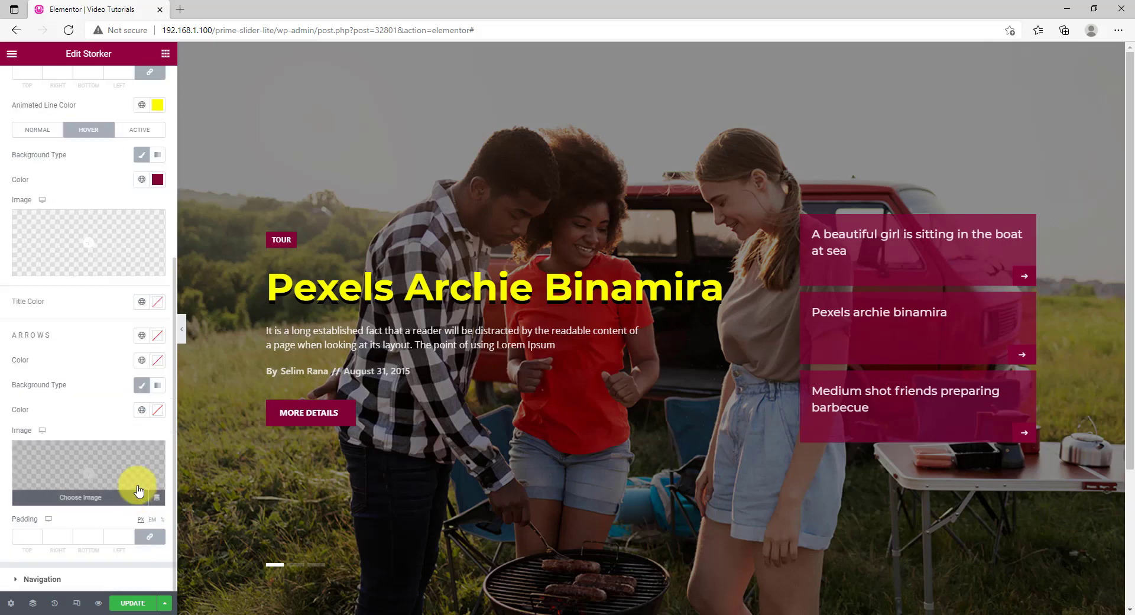
pyautogui.click(157, 410)
pyautogui.click(26, 547)
pyautogui.click(82, 412)
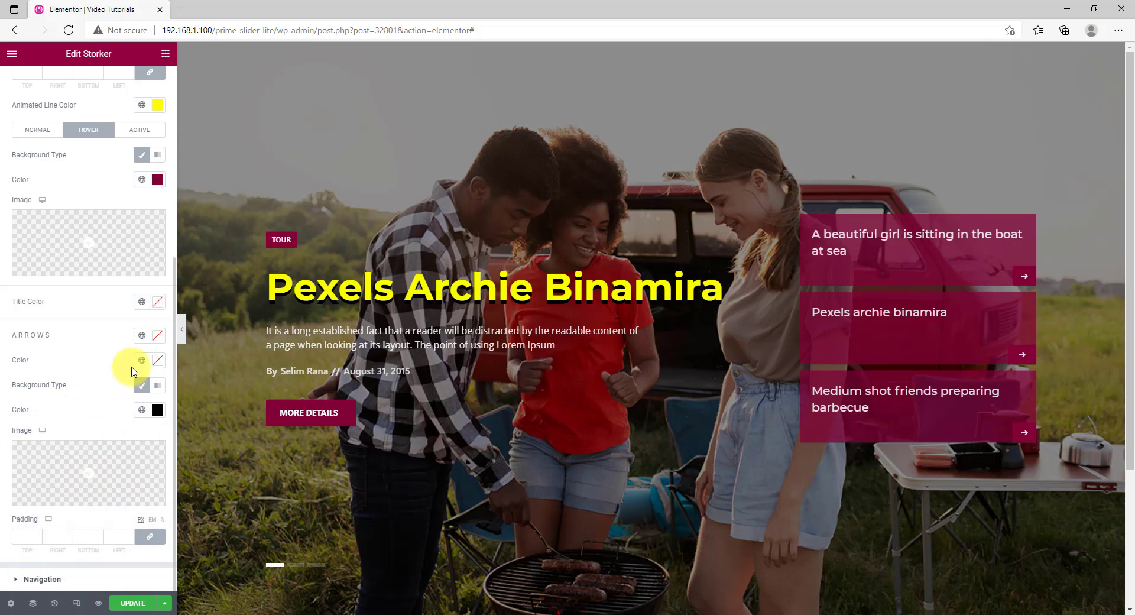
pyautogui.click(160, 366)
pyautogui.click(56, 431)
pyautogui.click(83, 374)
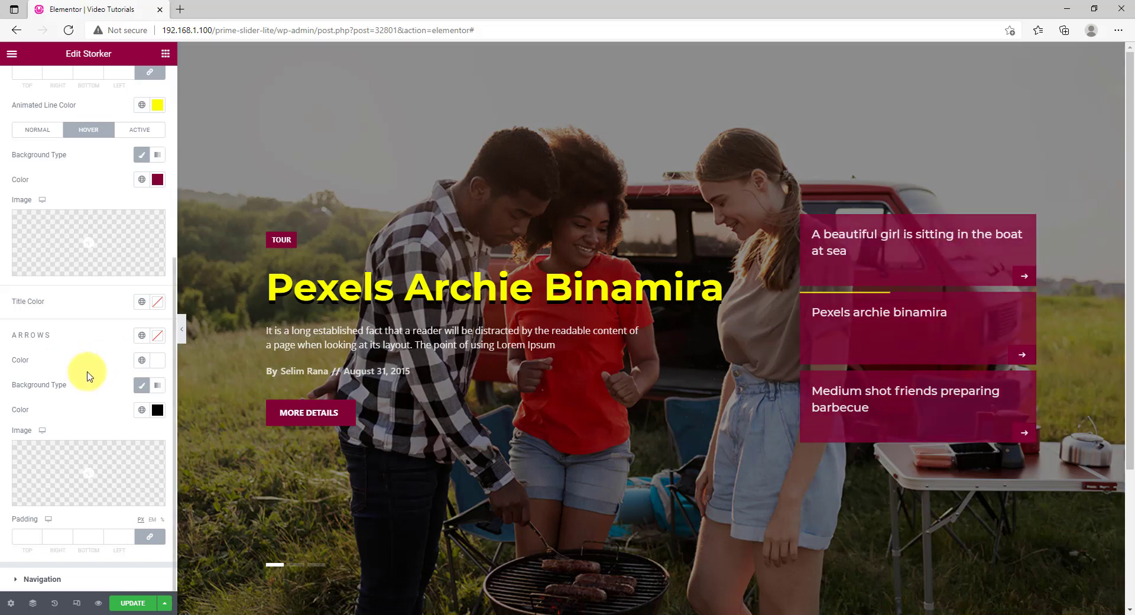
# Give the thumbs slider's active state a classic background in the same dark maroon as the normal and hover states
pyautogui.scroll(1, 87, 375)
pyautogui.scroll(2, 87, 376)
pyautogui.click(141, 312)
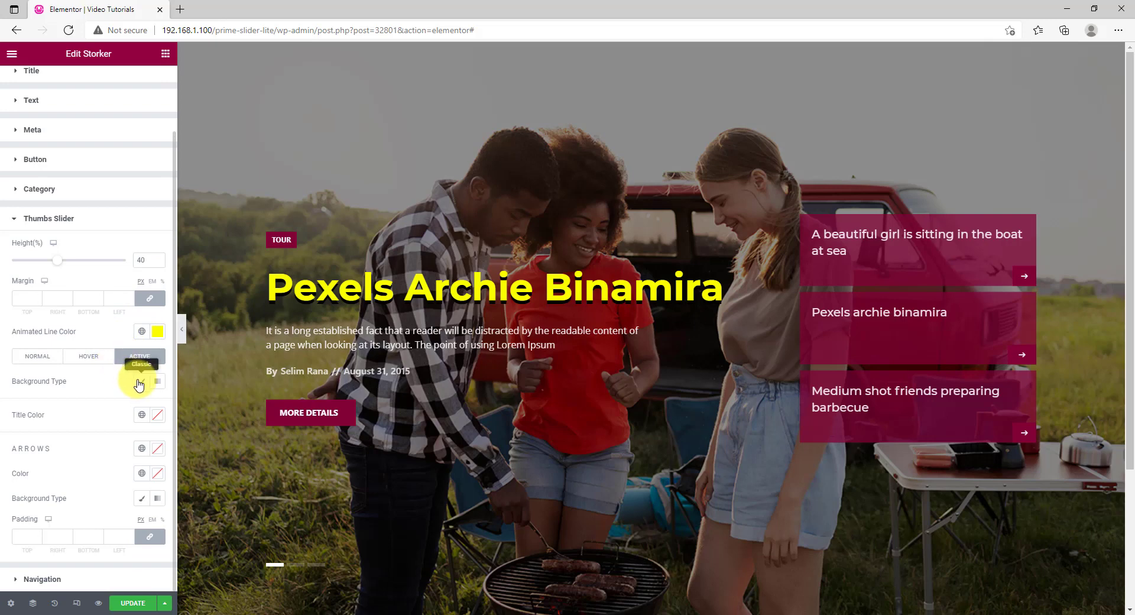
pyautogui.click(139, 382)
pyautogui.click(157, 407)
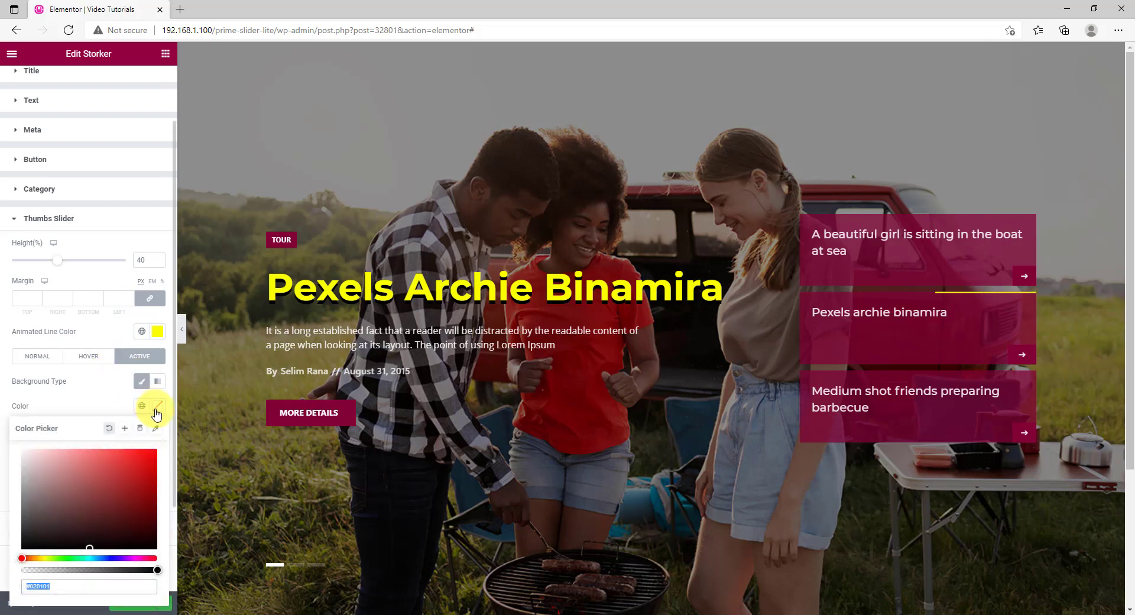
pyautogui.hotkey('ctrl', 'v')
pyautogui.click(92, 402)
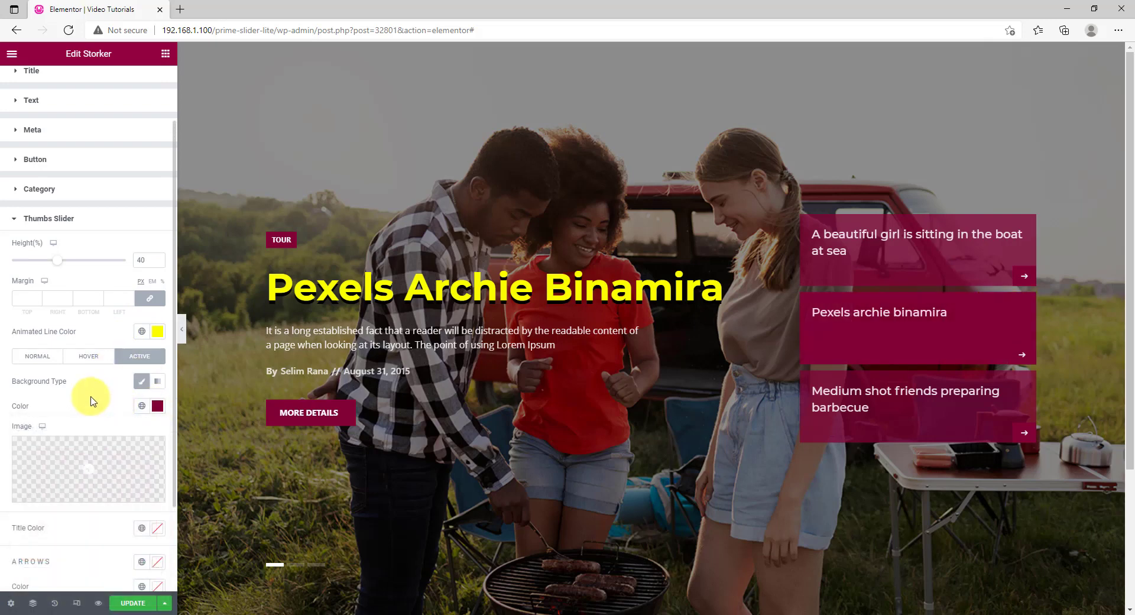
# Give the arrows in the thumbs slider's active state a classic background in black, #000000
pyautogui.scroll(-2, 91, 401)
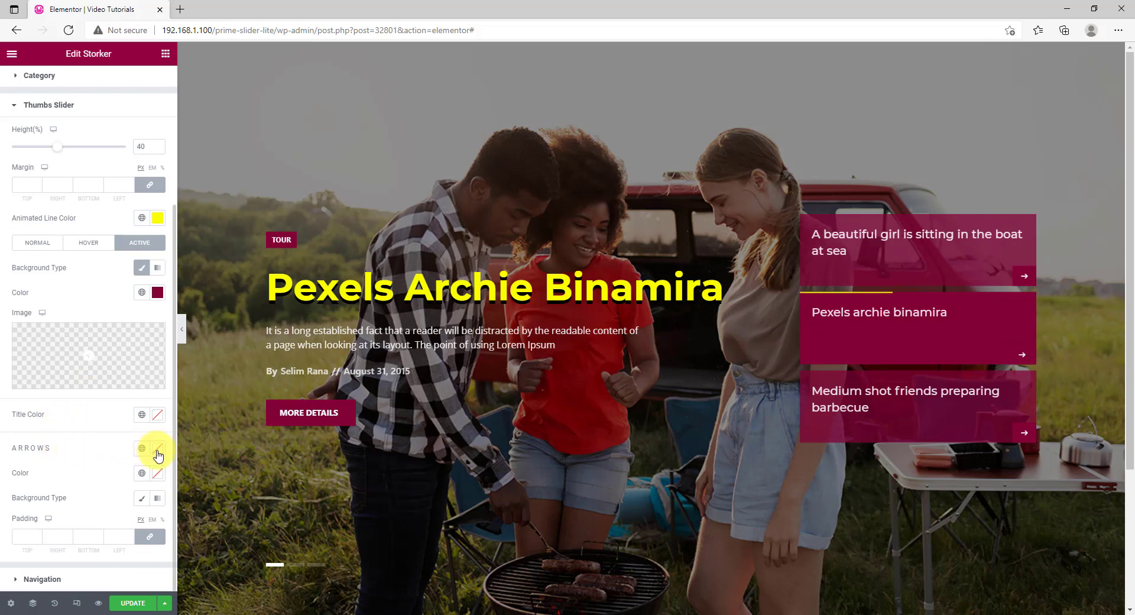
pyautogui.click(142, 500)
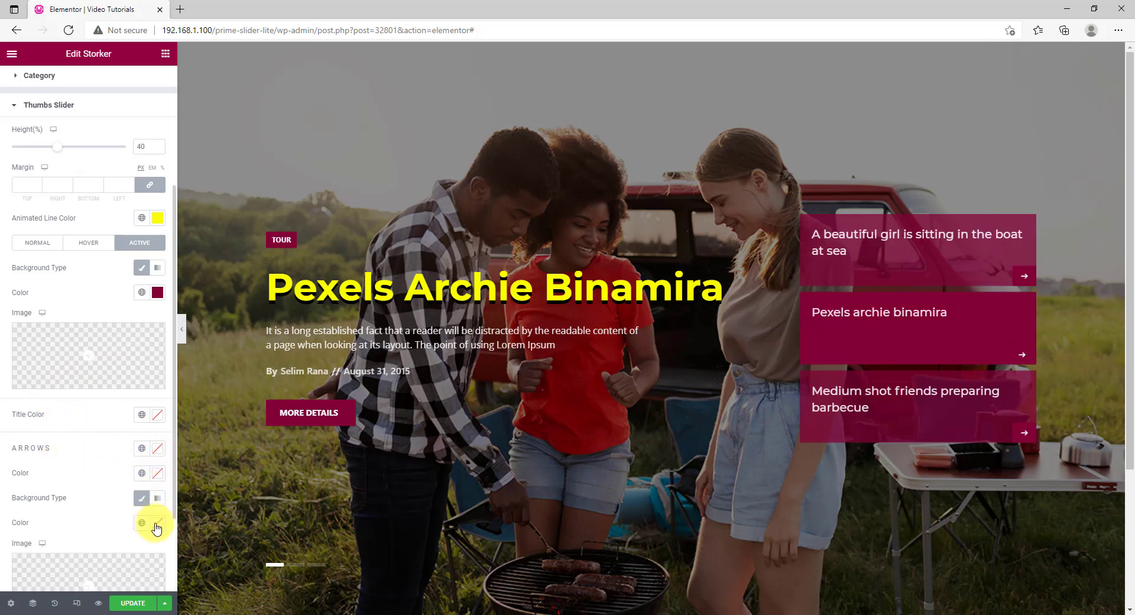
pyautogui.click(157, 523)
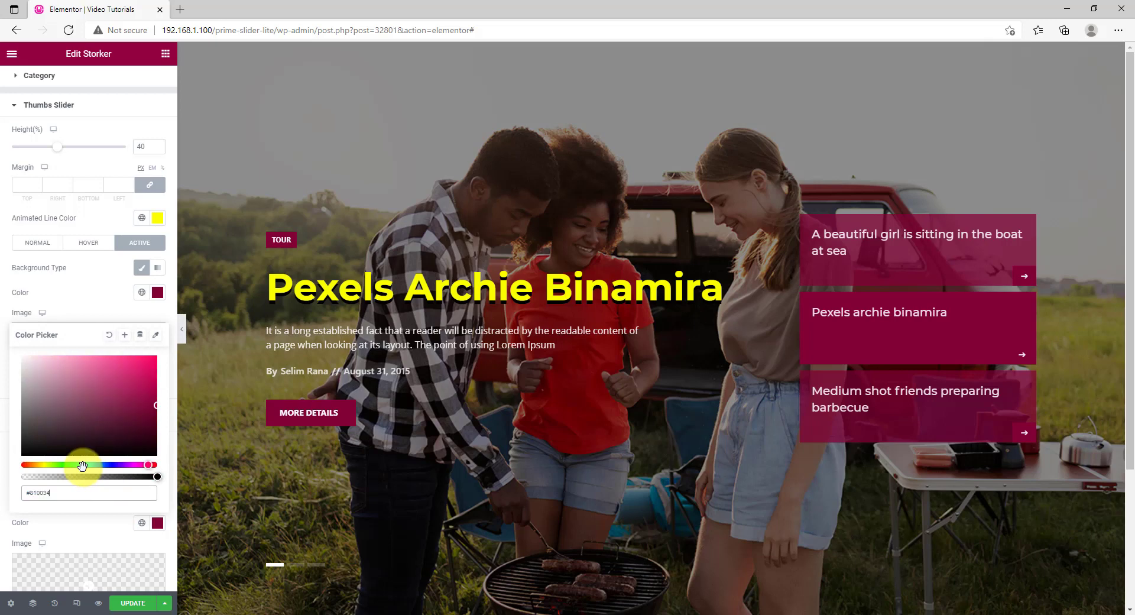
pyautogui.moveTo(101, 403); pyautogui.dragTo(5, 464)
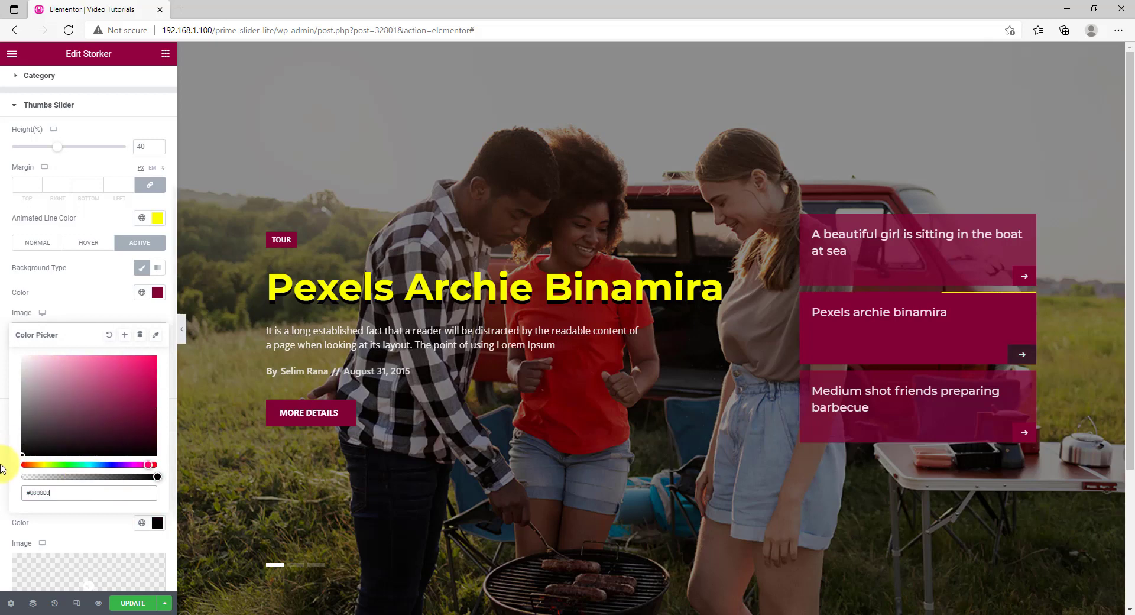
pyautogui.click(98, 307)
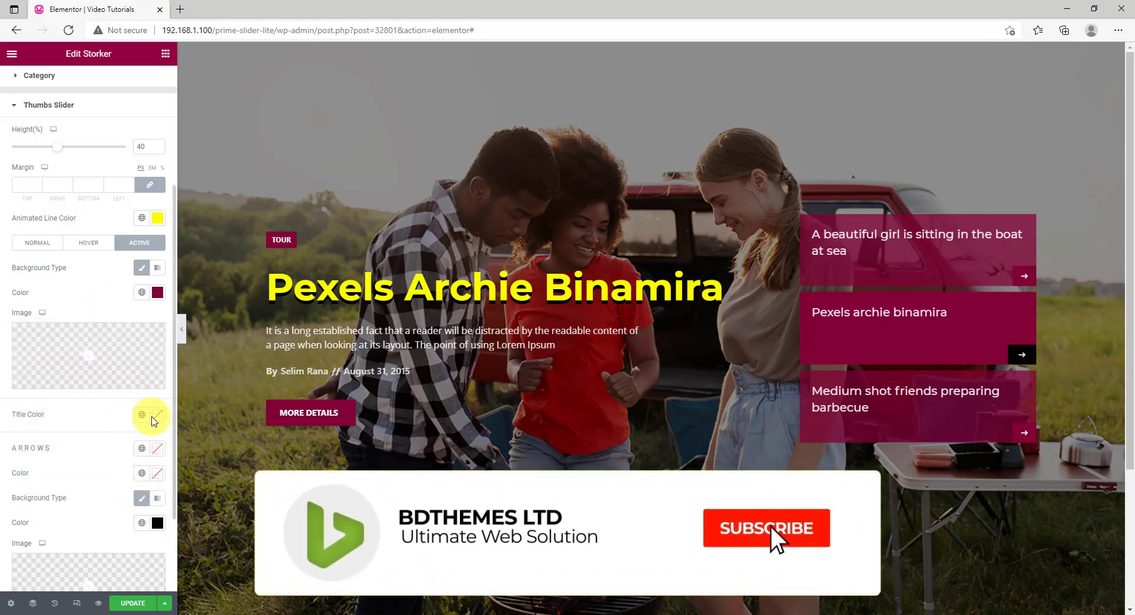
# Try white, #FFFFFF, in the Arrows color setting of the thumbs slider's active state, and clear it again
pyautogui.click(157, 449)
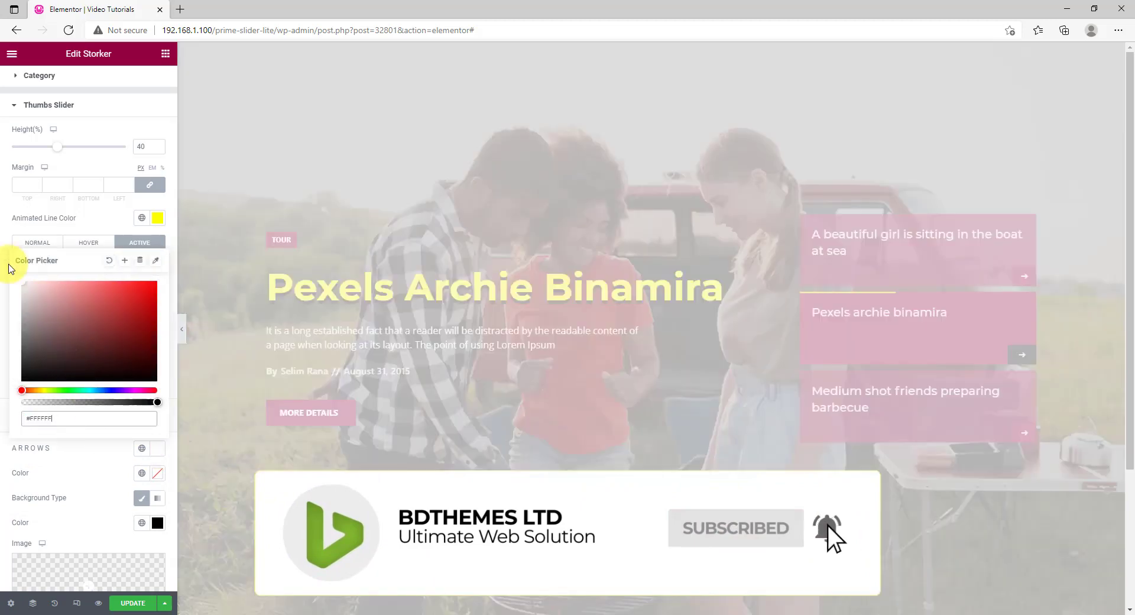
pyautogui.click(88, 463)
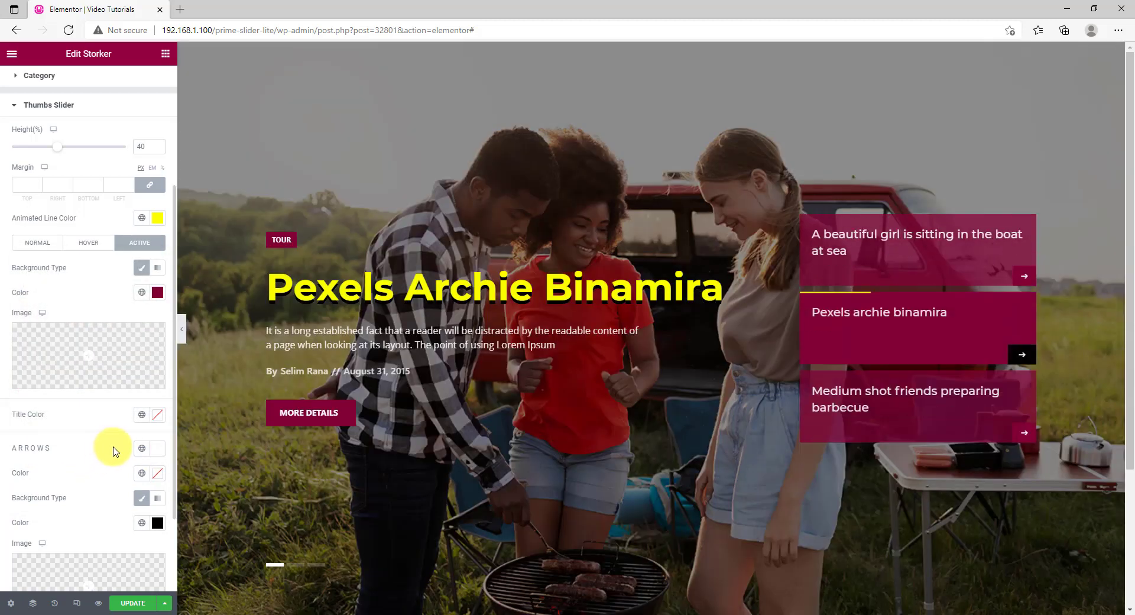
pyautogui.click(155, 448)
pyautogui.tripleClick(101, 419)
pyautogui.click(108, 260)
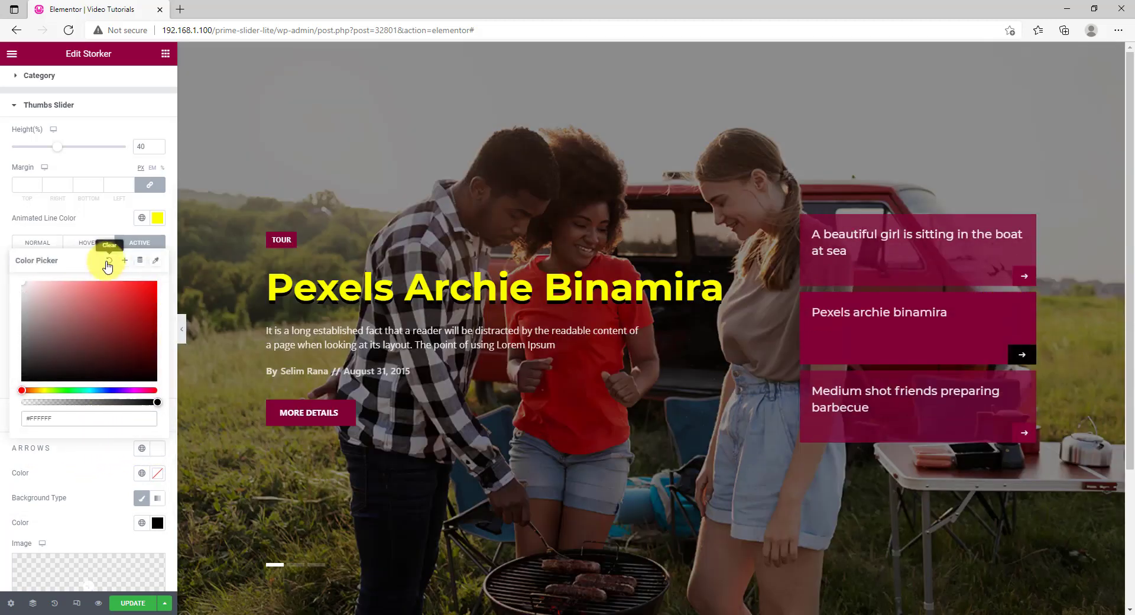
pyautogui.click(101, 460)
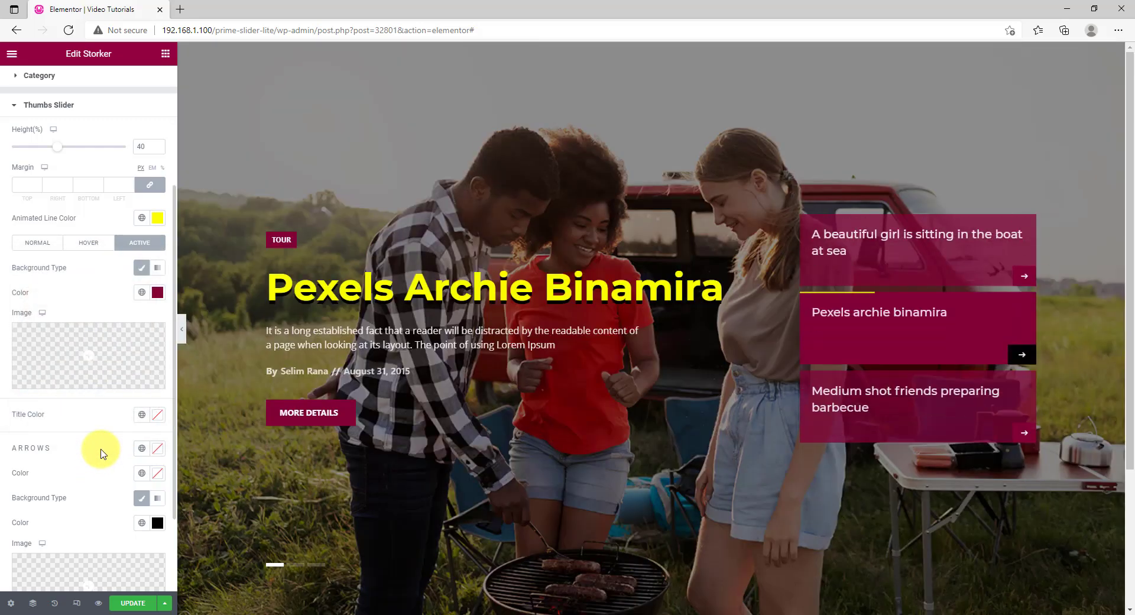
# Hide the editing panel and switch to another slide through its thumb arrow to preview the styled thumbs slider
pyautogui.scroll(-2, 101, 453)
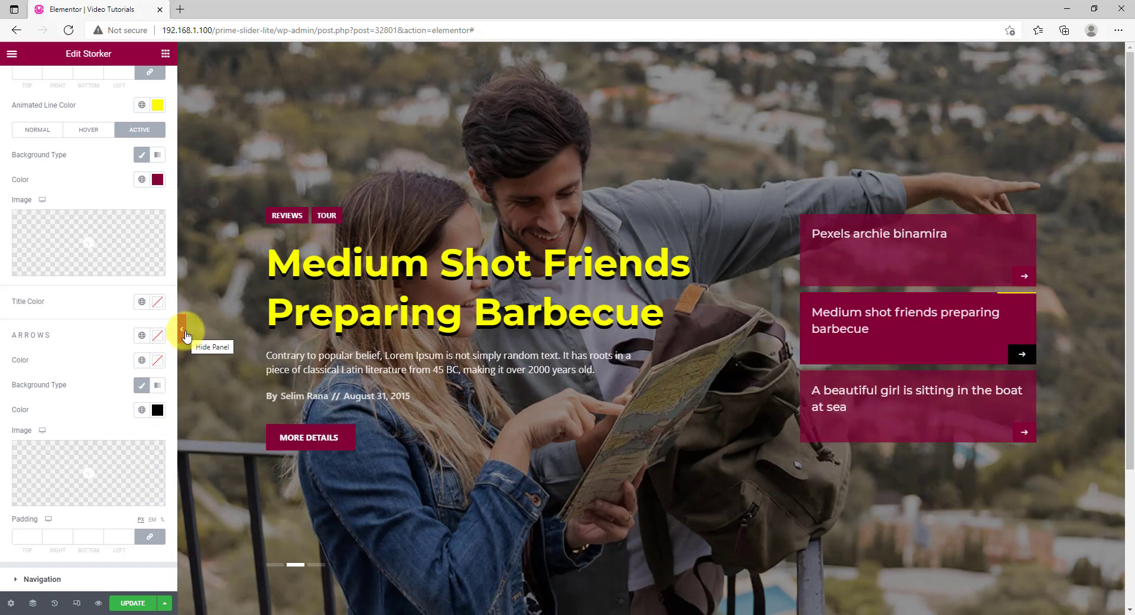
pyautogui.click(184, 331)
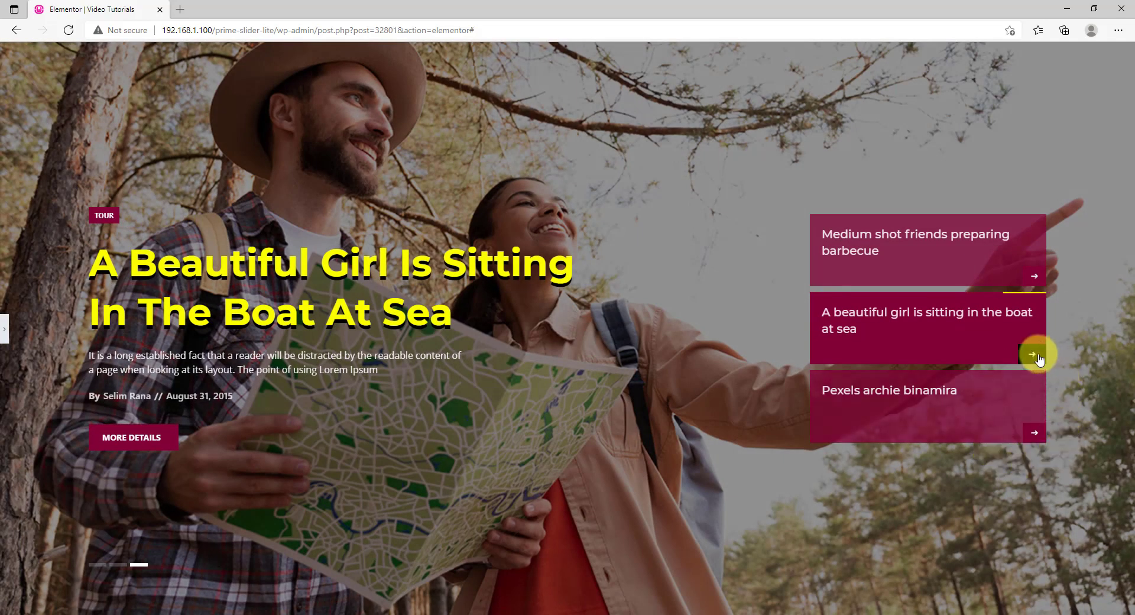
pyautogui.click(1033, 435)
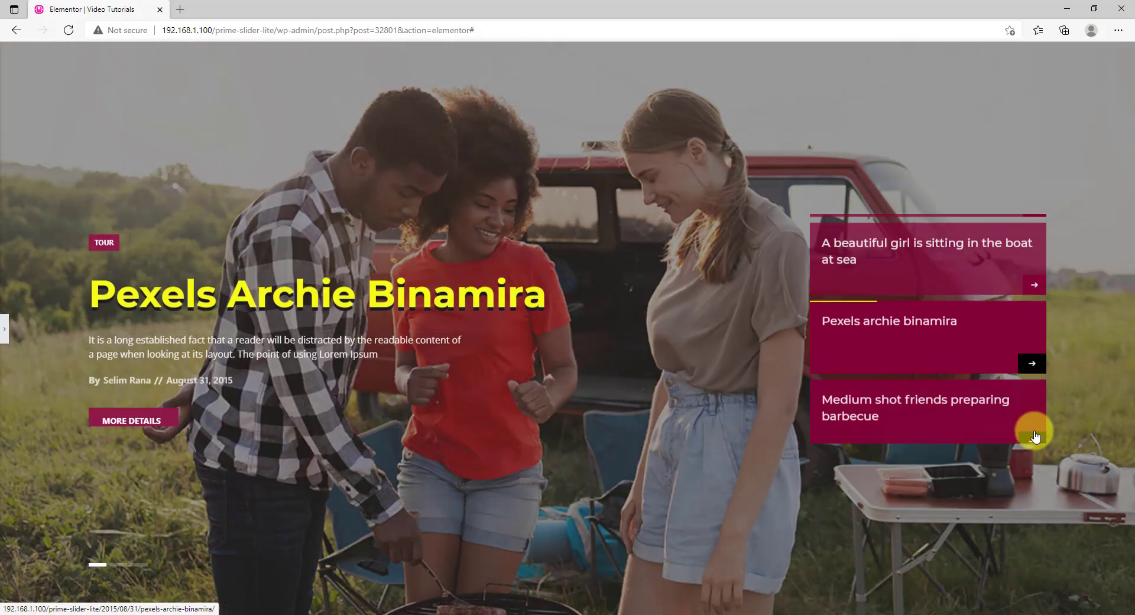